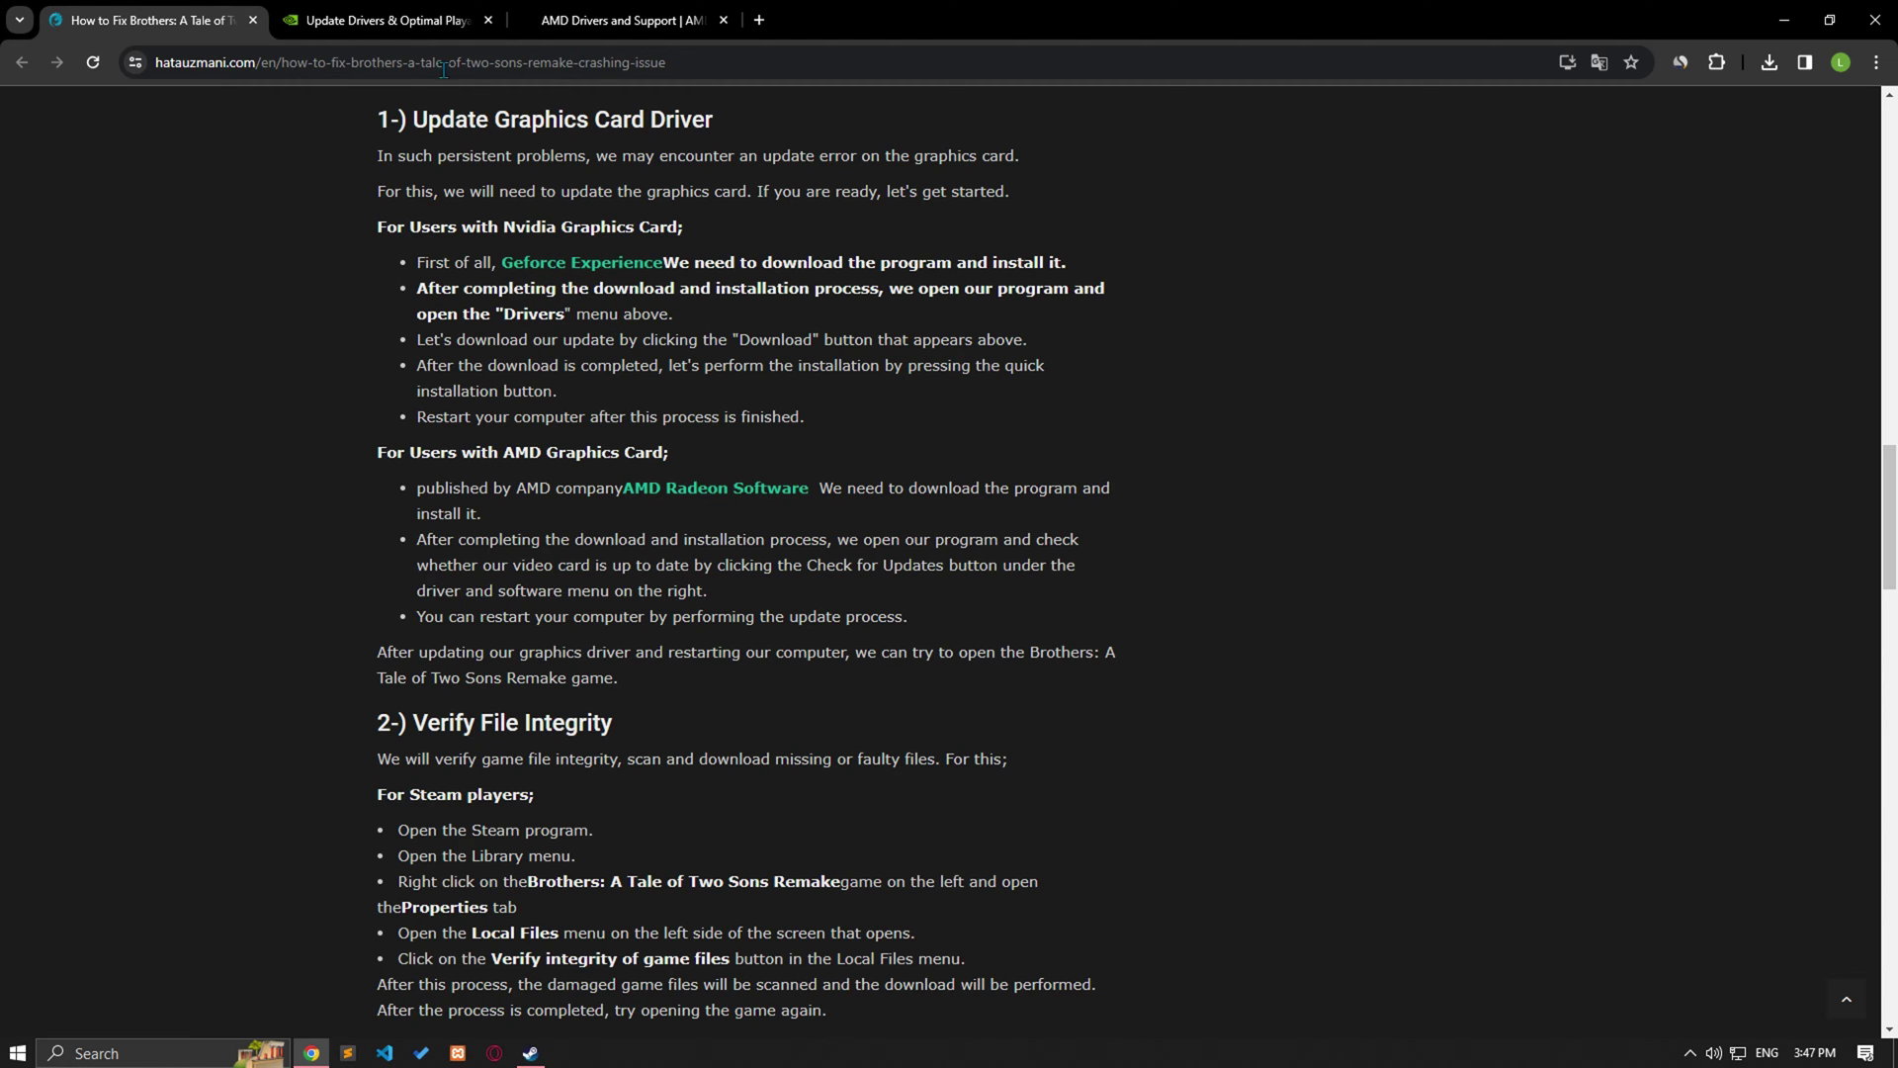
Look over the NVIDIA GeForce Experience and AMD driver pages, then return to the guide's Verify File Integrity section
click(385, 19)
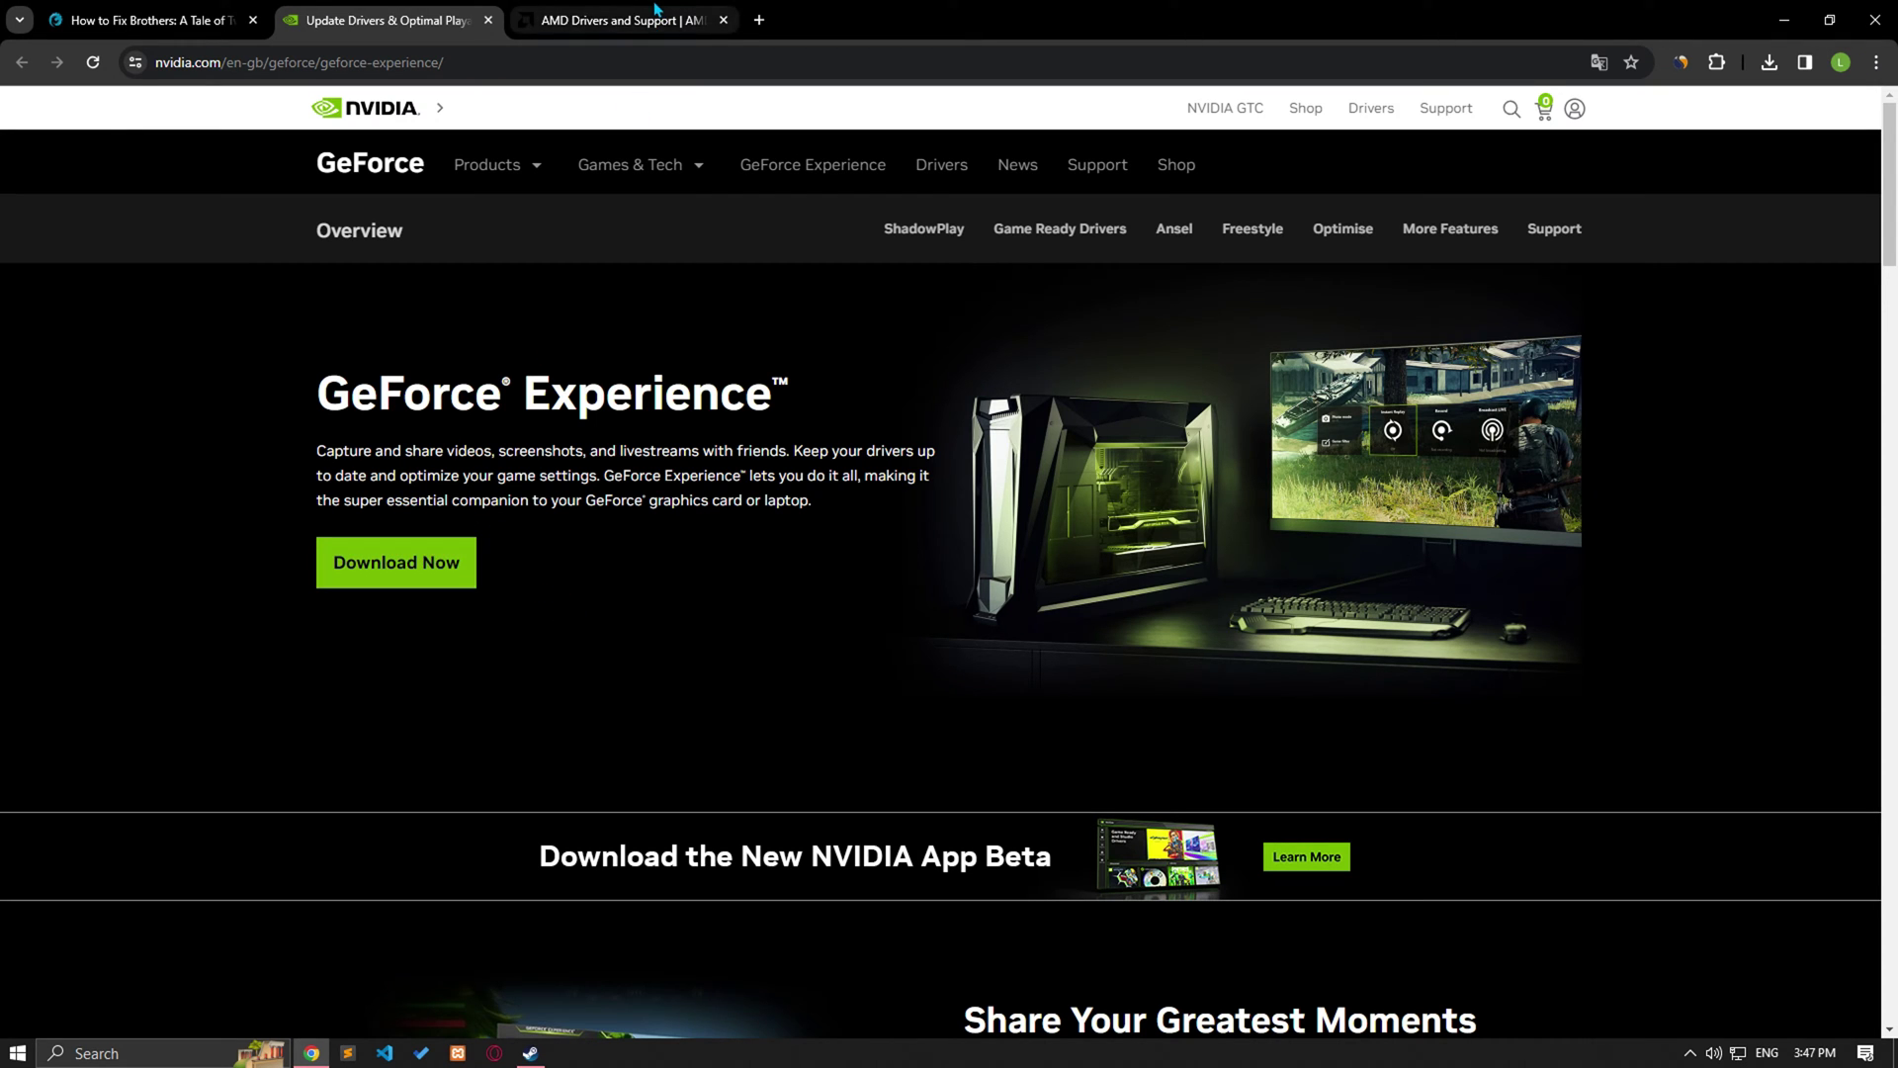
click(655, 10)
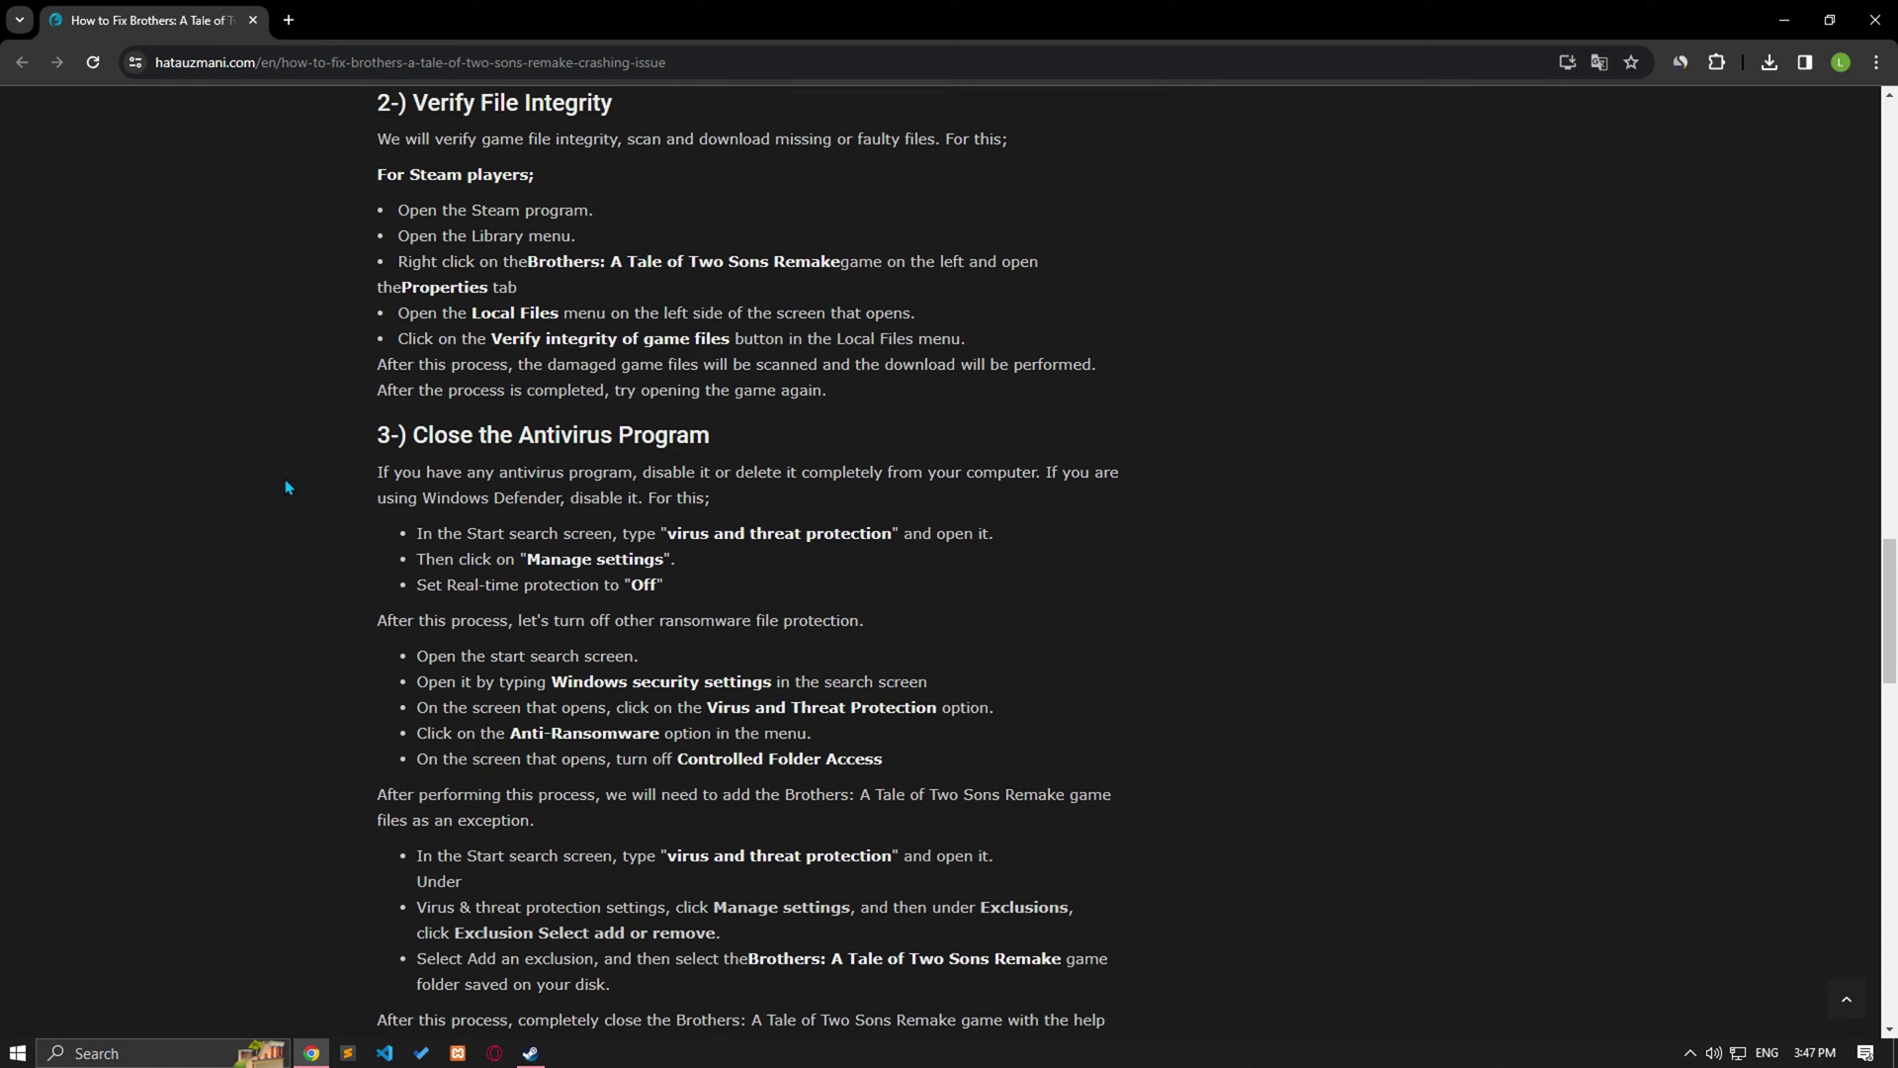
scroll(287, 487, up, 1)
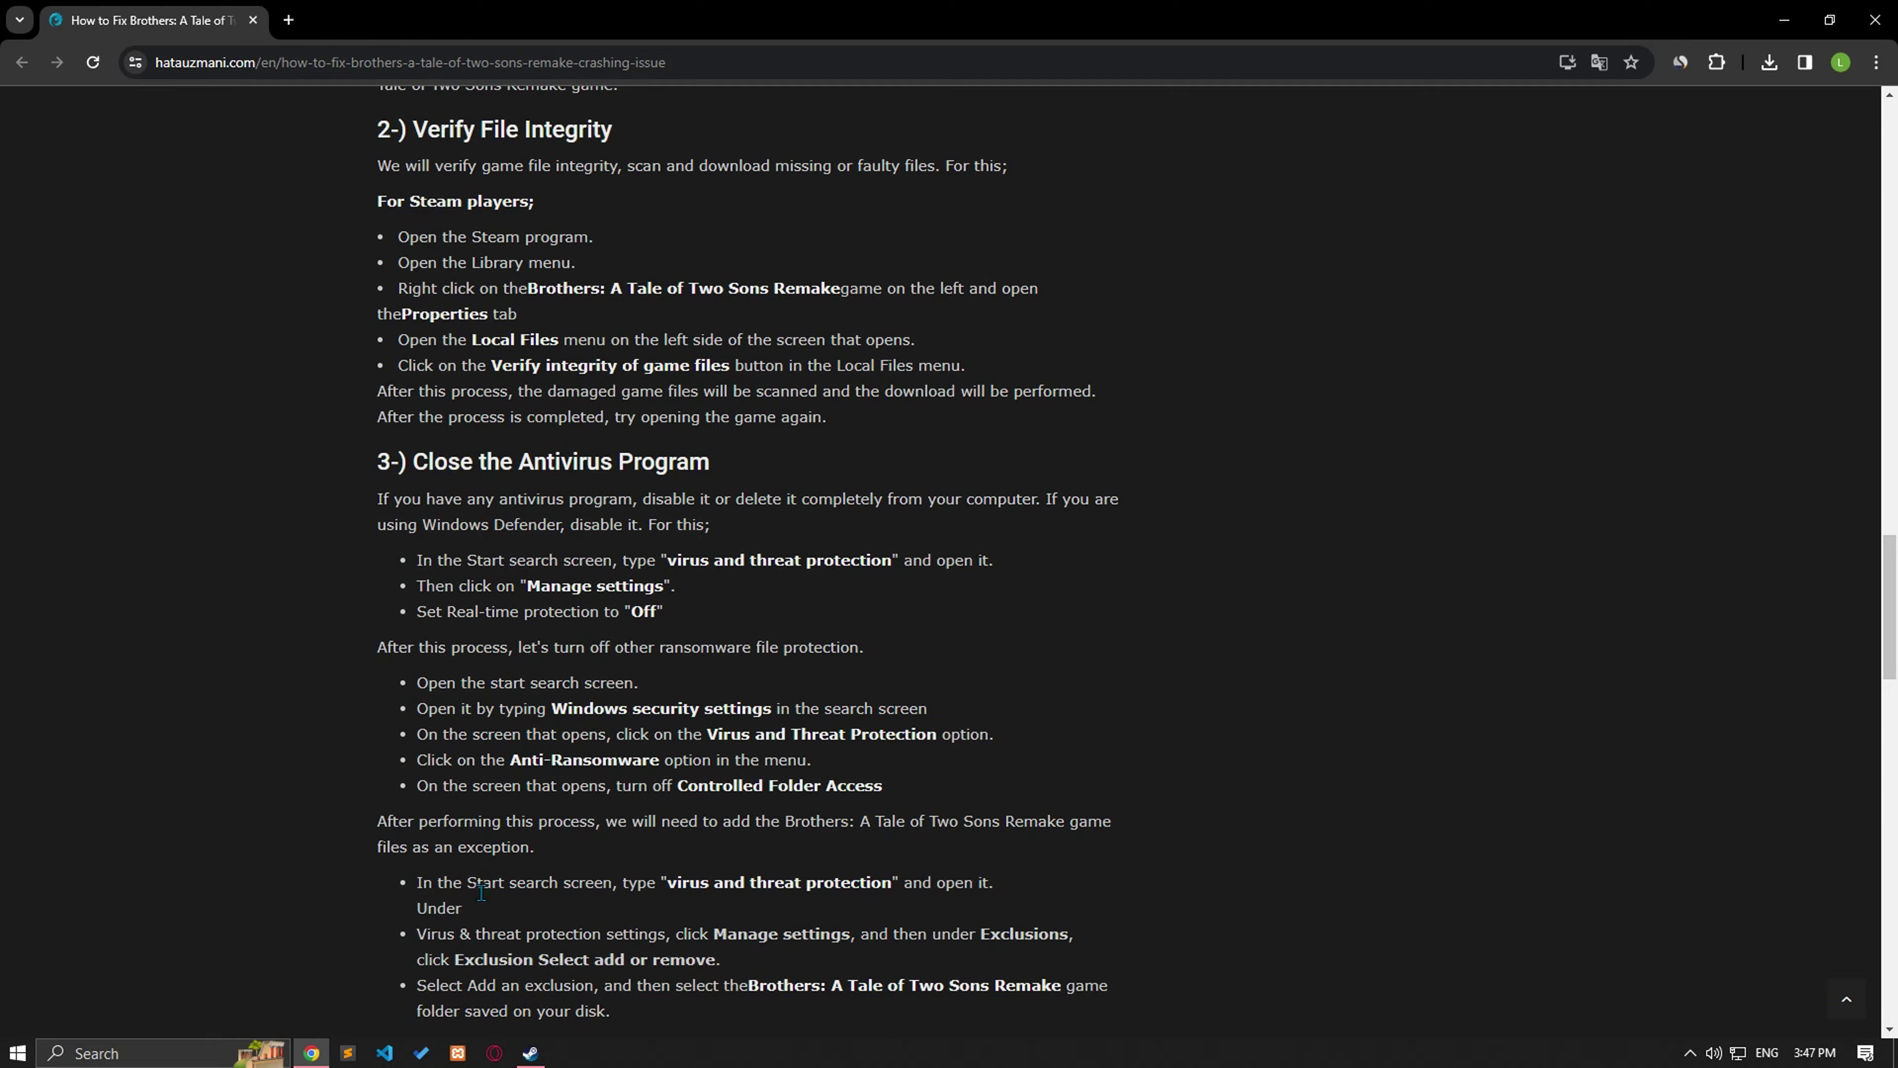
Display Rocket League's Installed Files properties from the Steam library
click(530, 1053)
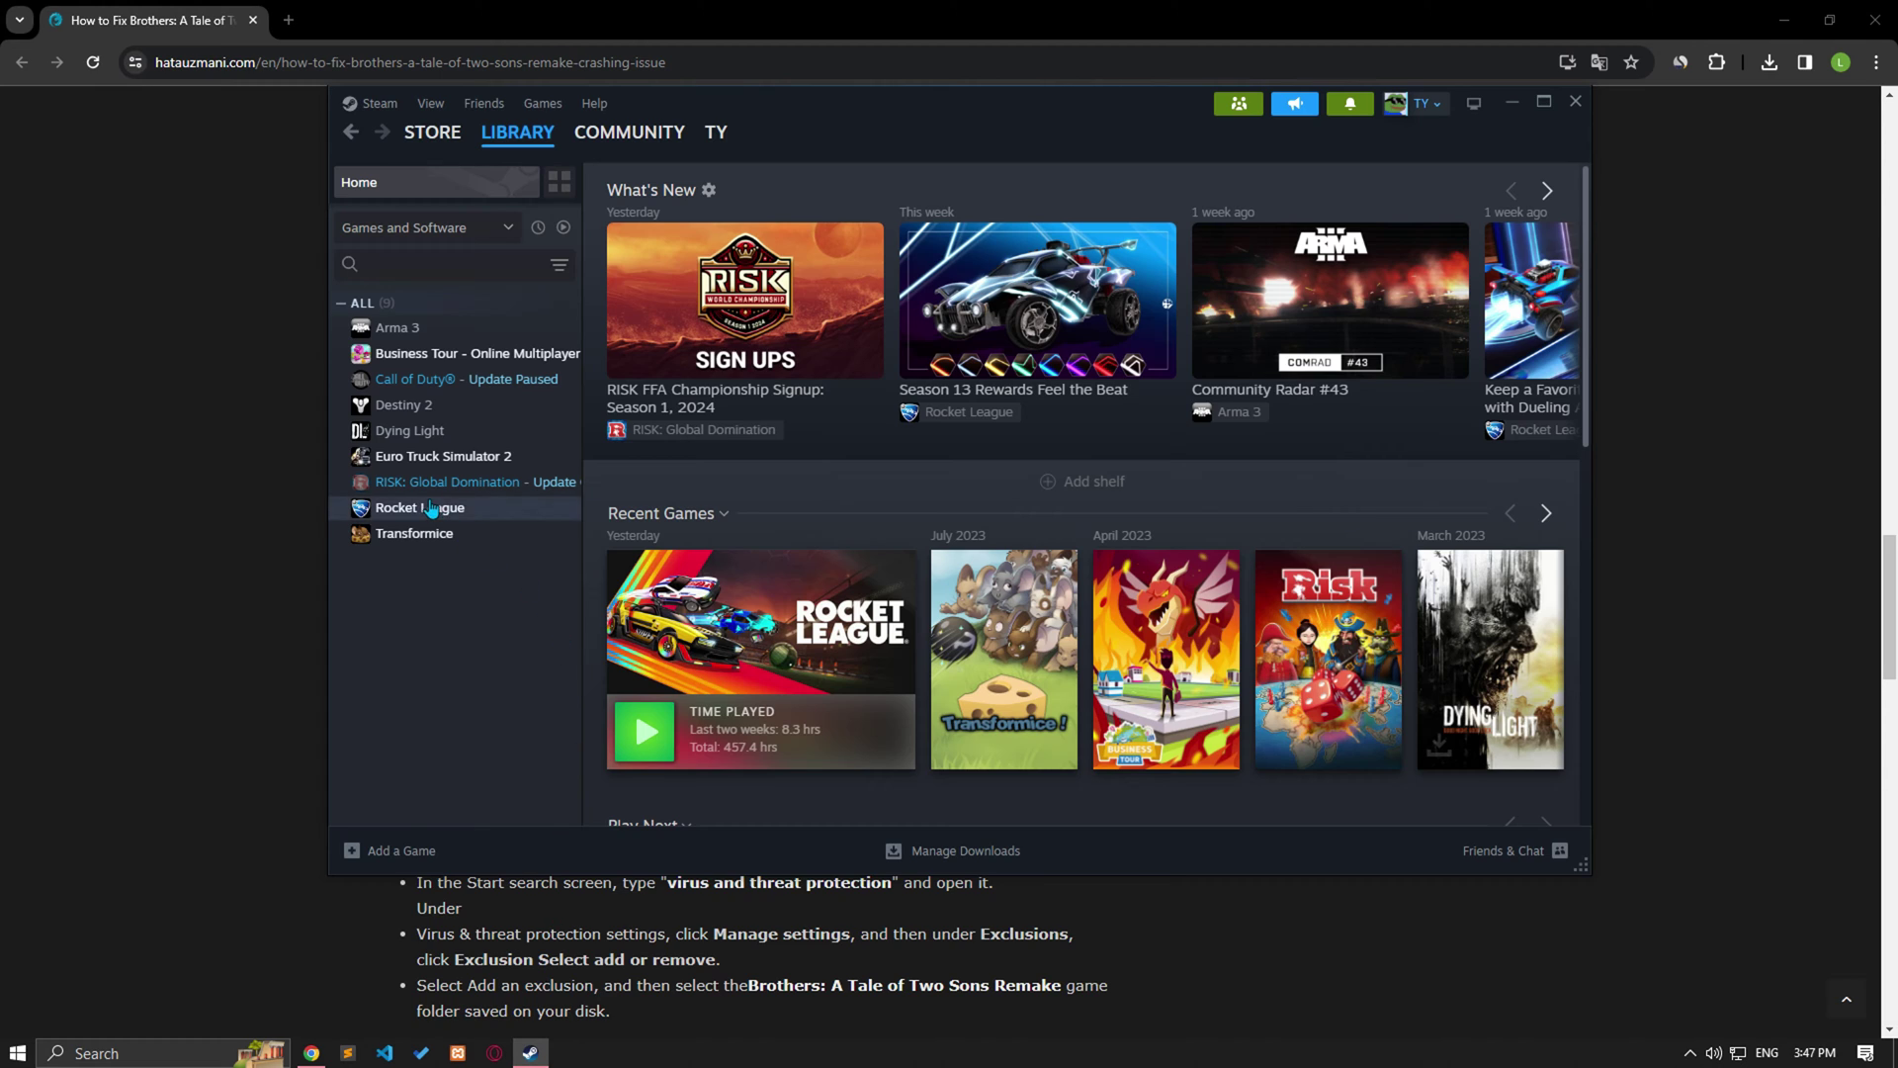
mouse_move(476, 153)
right_click(393, 508)
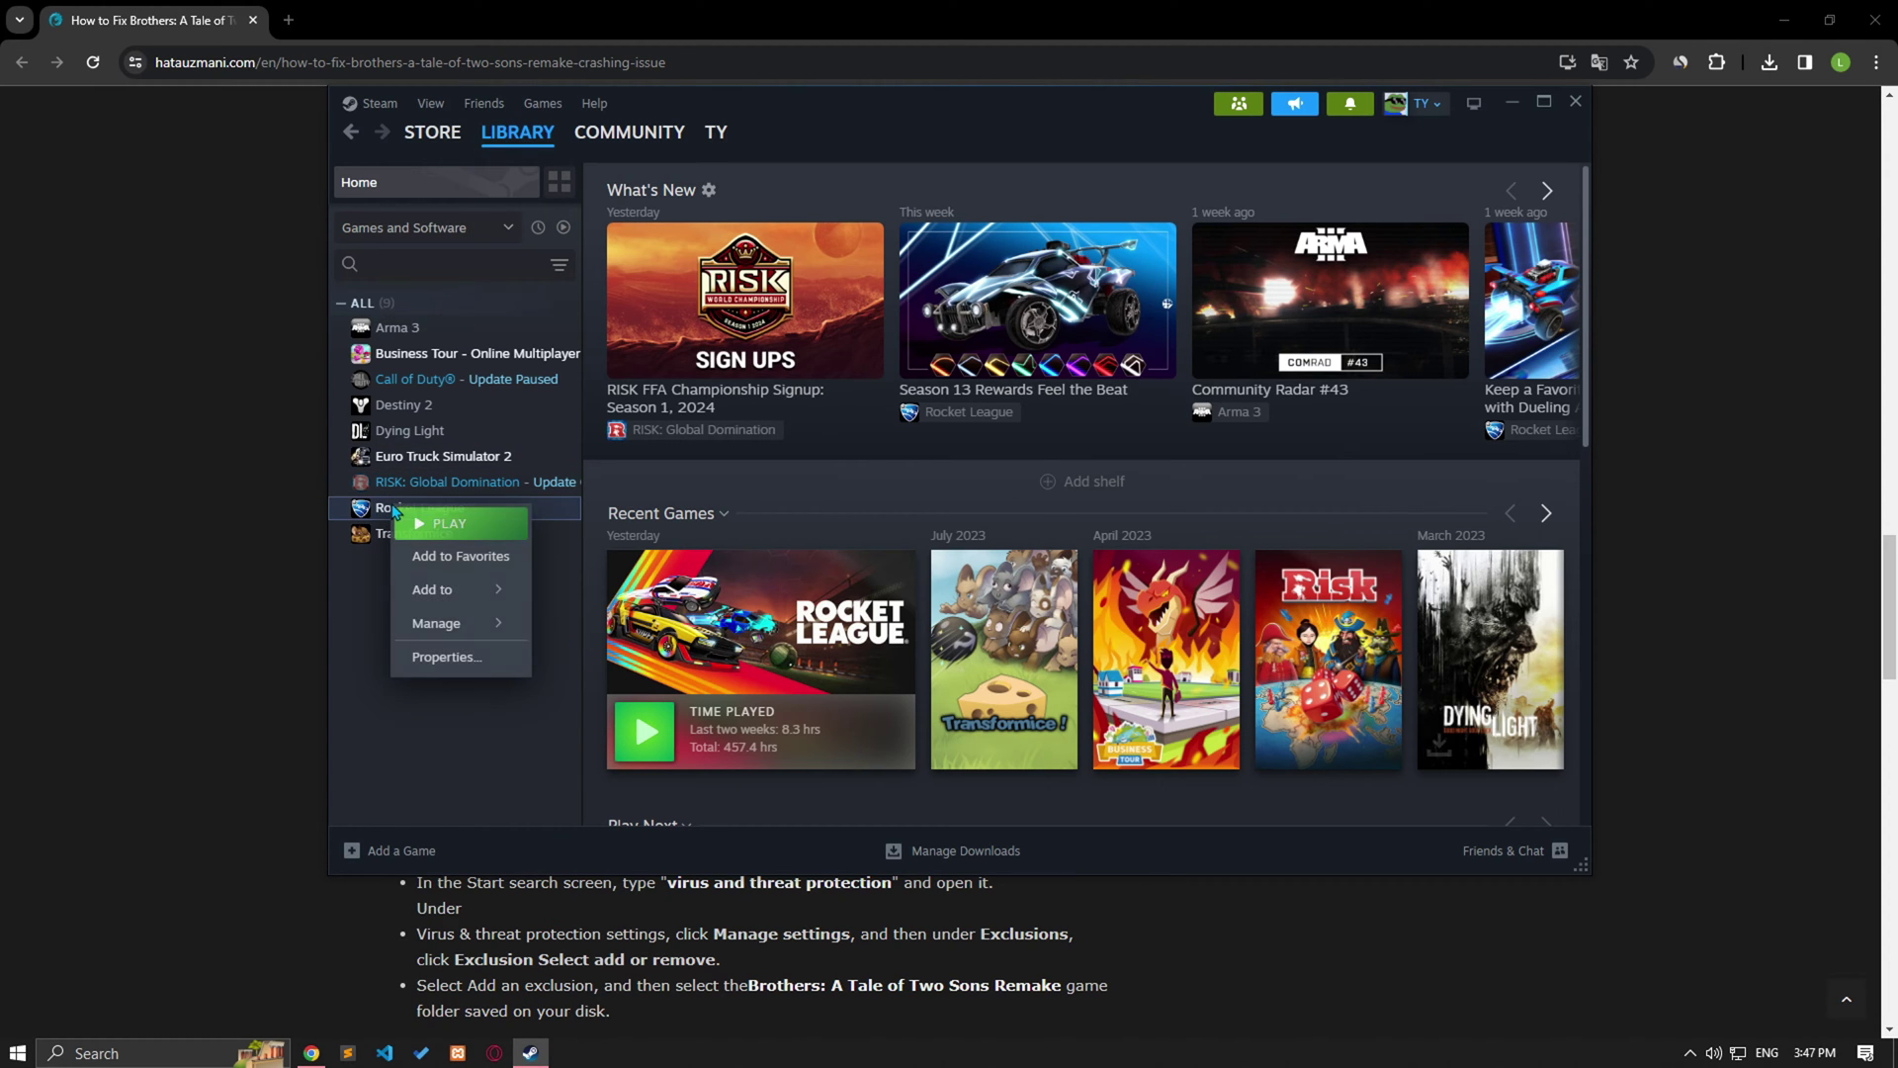
click(458, 657)
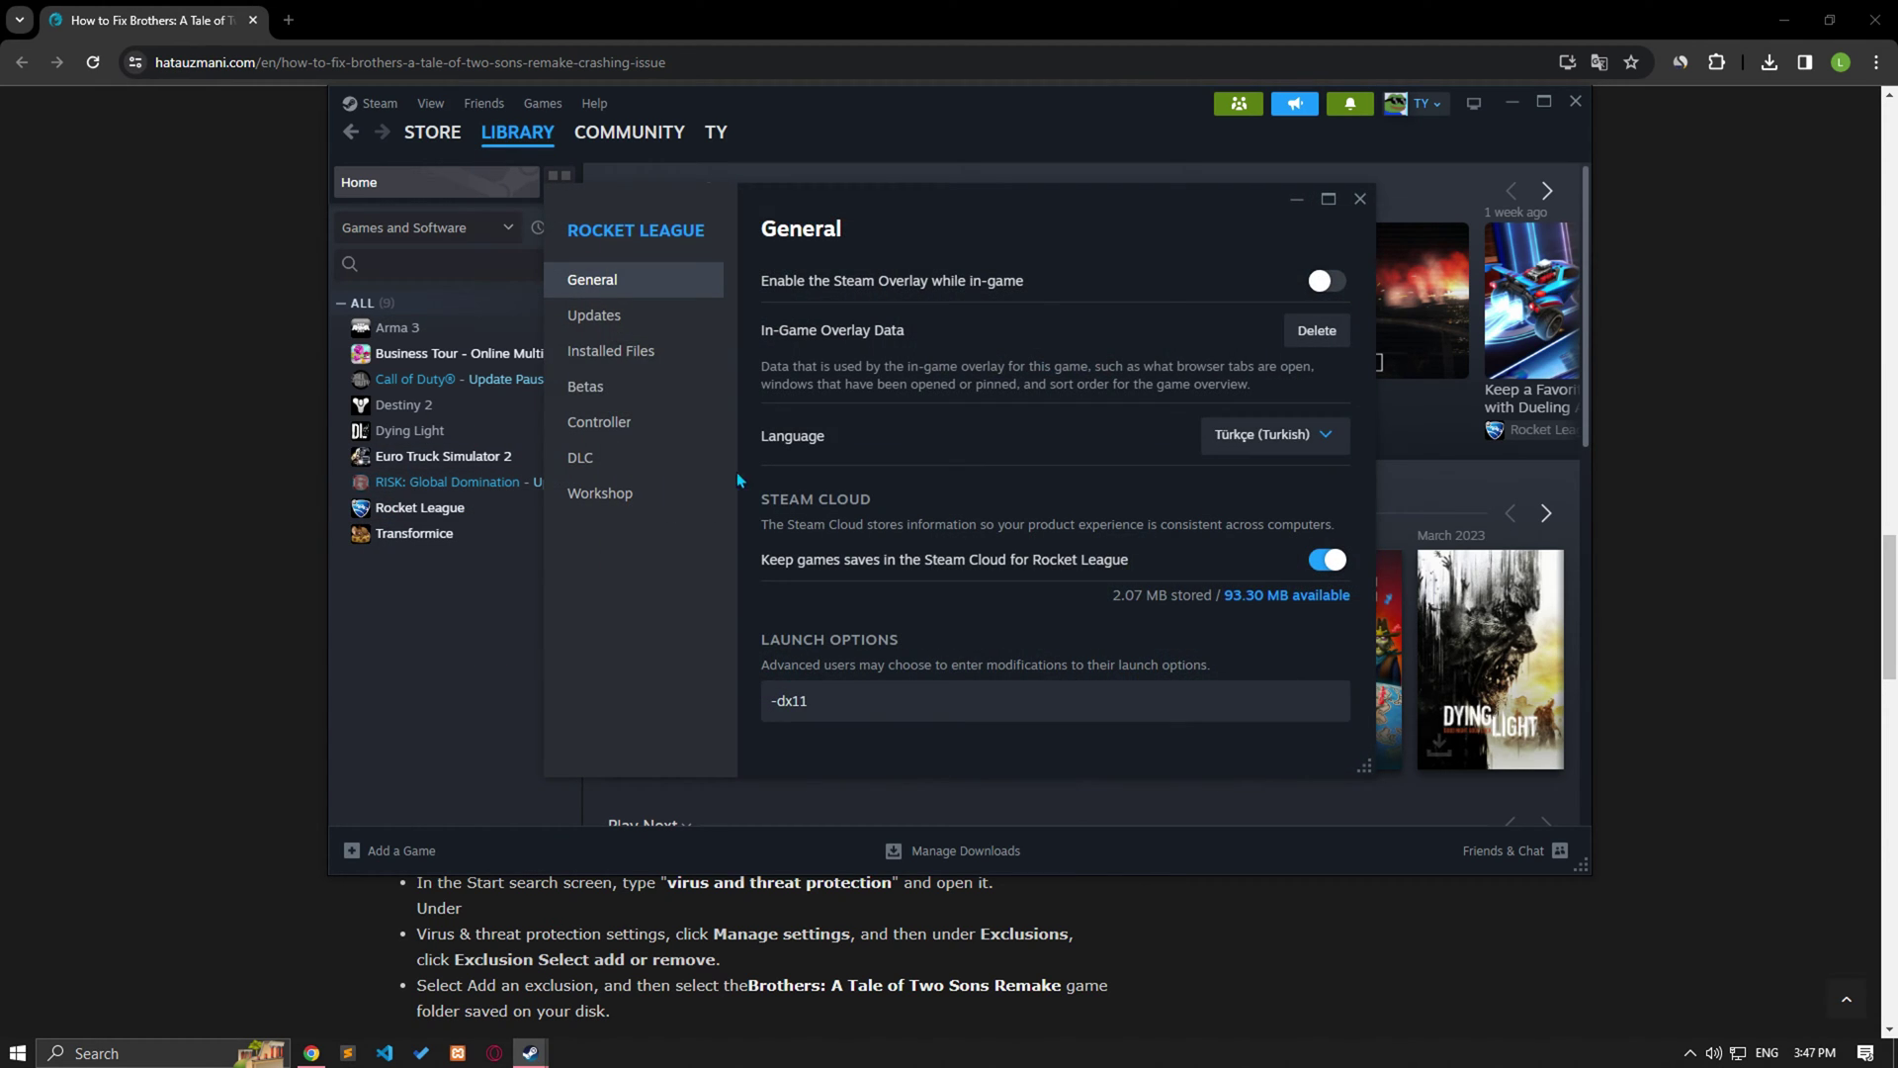
click(623, 358)
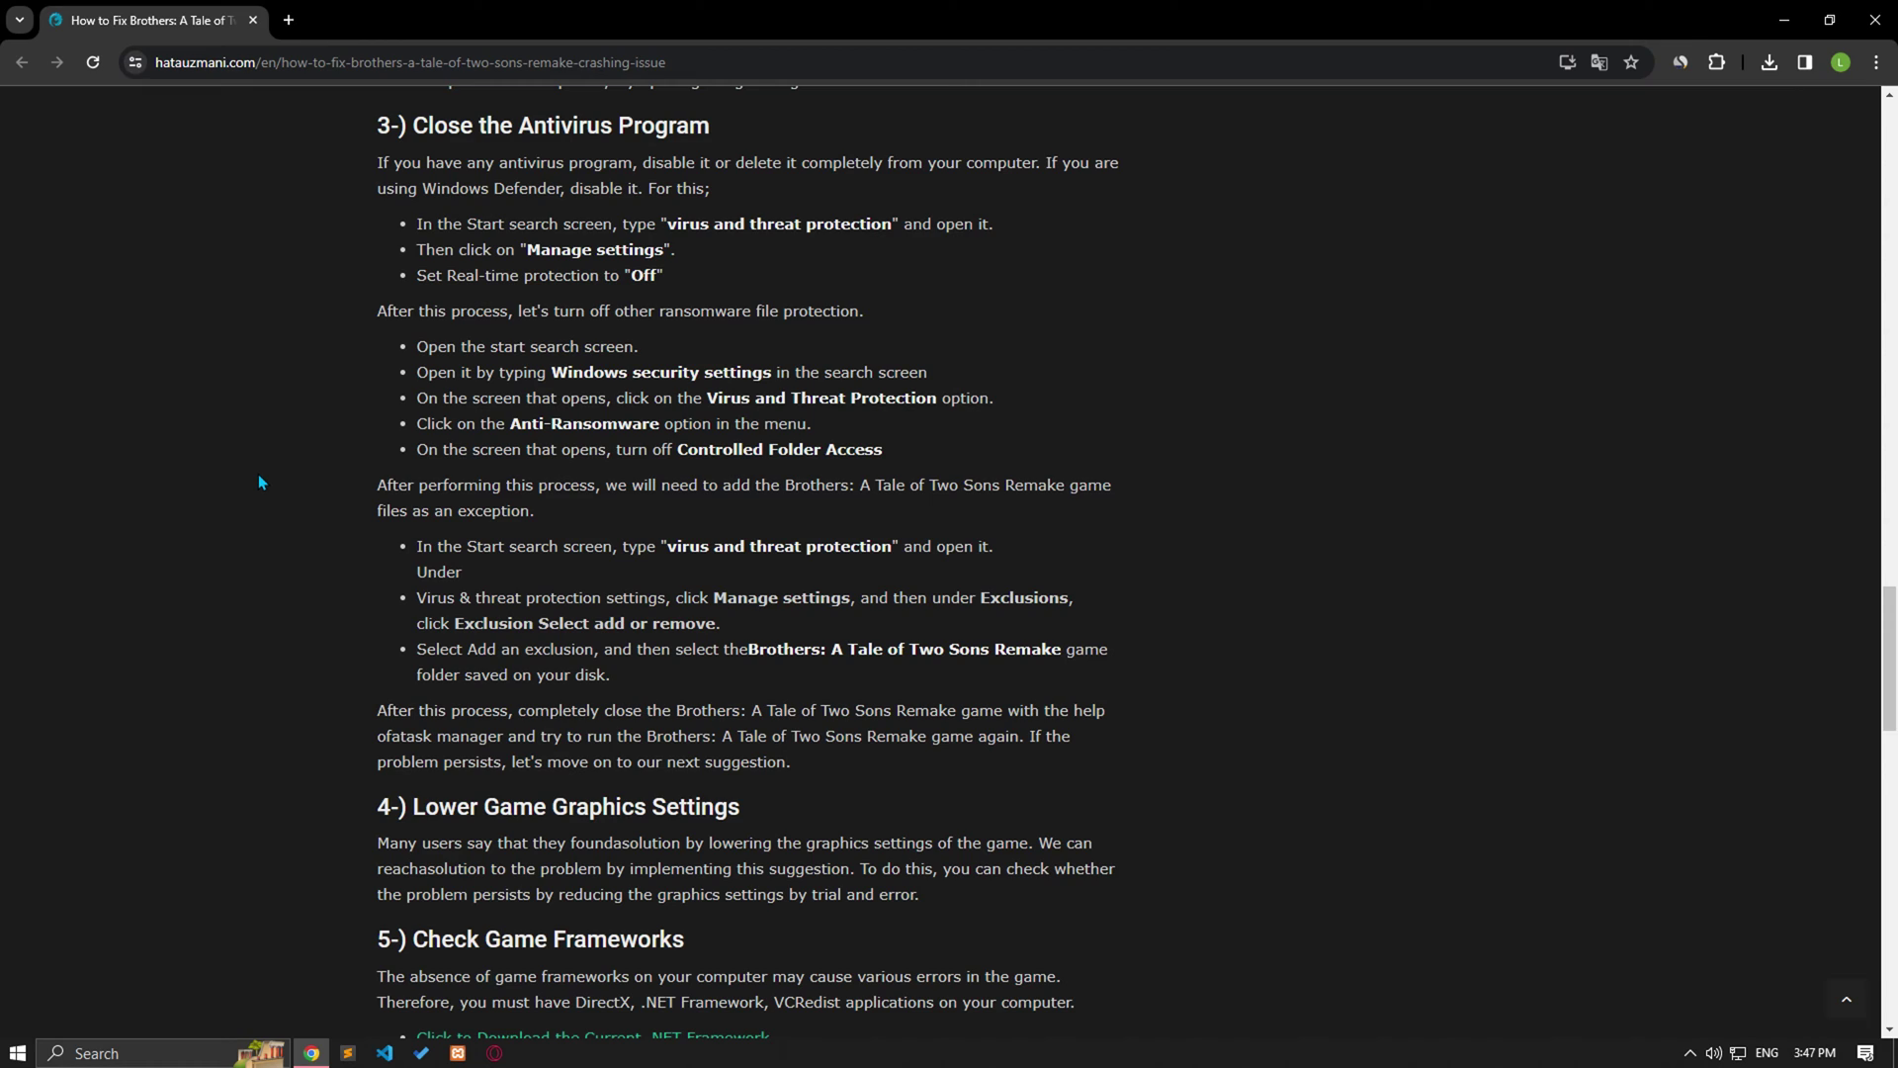
Open the Virus & threat protection settings via a 'vir' search and review Controlled folder access
key(super)
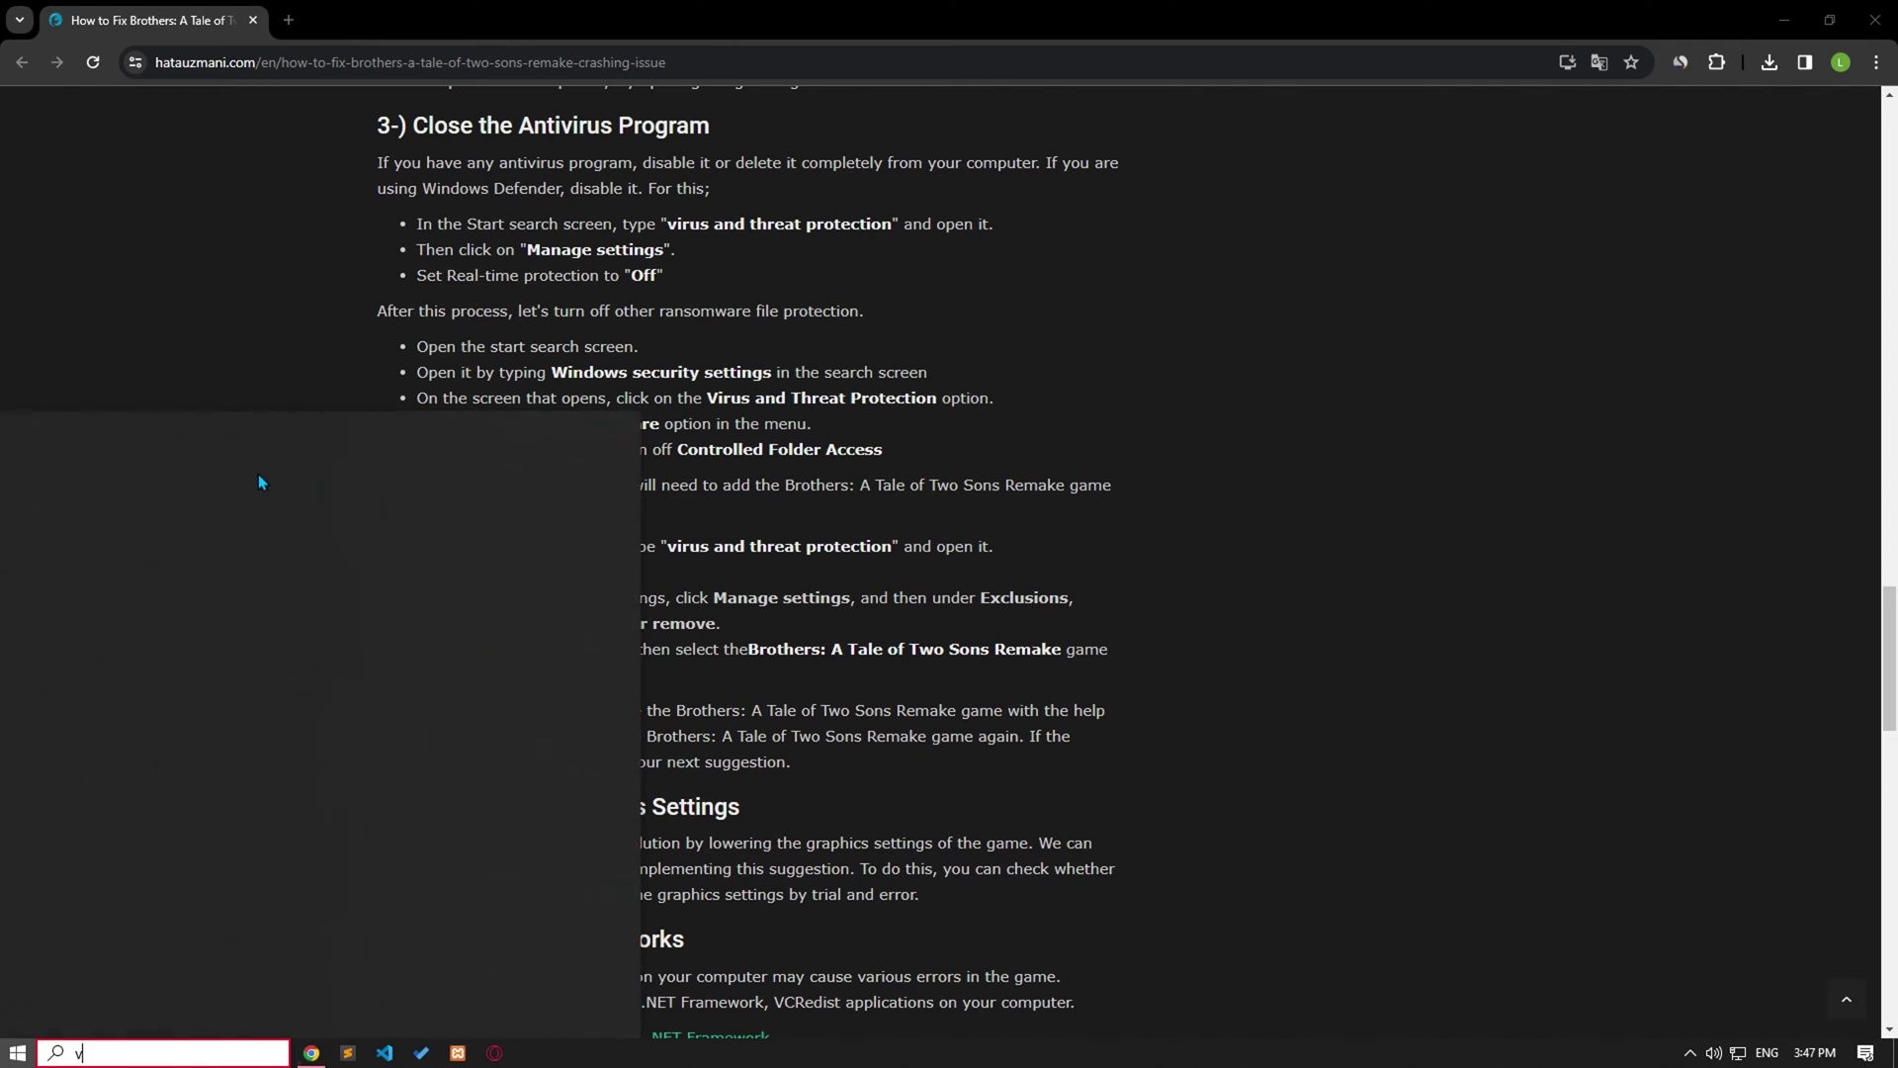
text(vir)
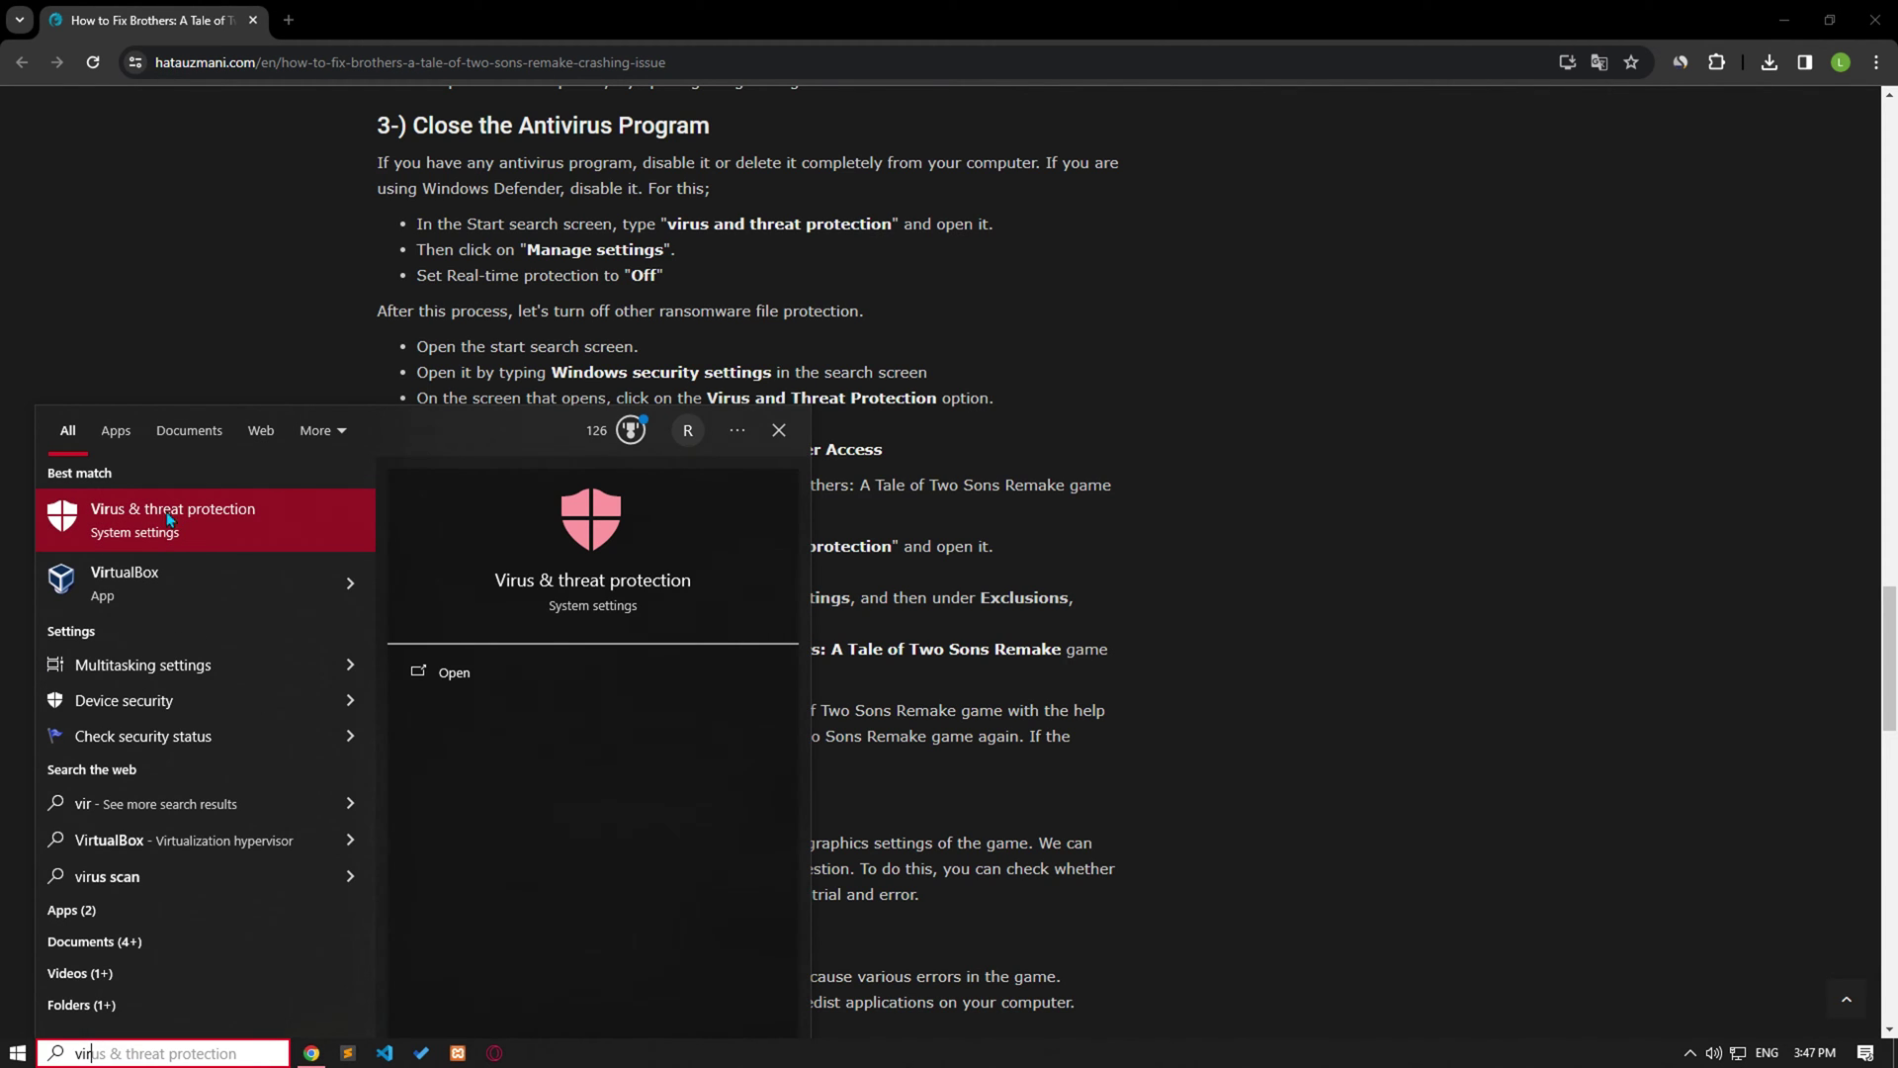
click(164, 533)
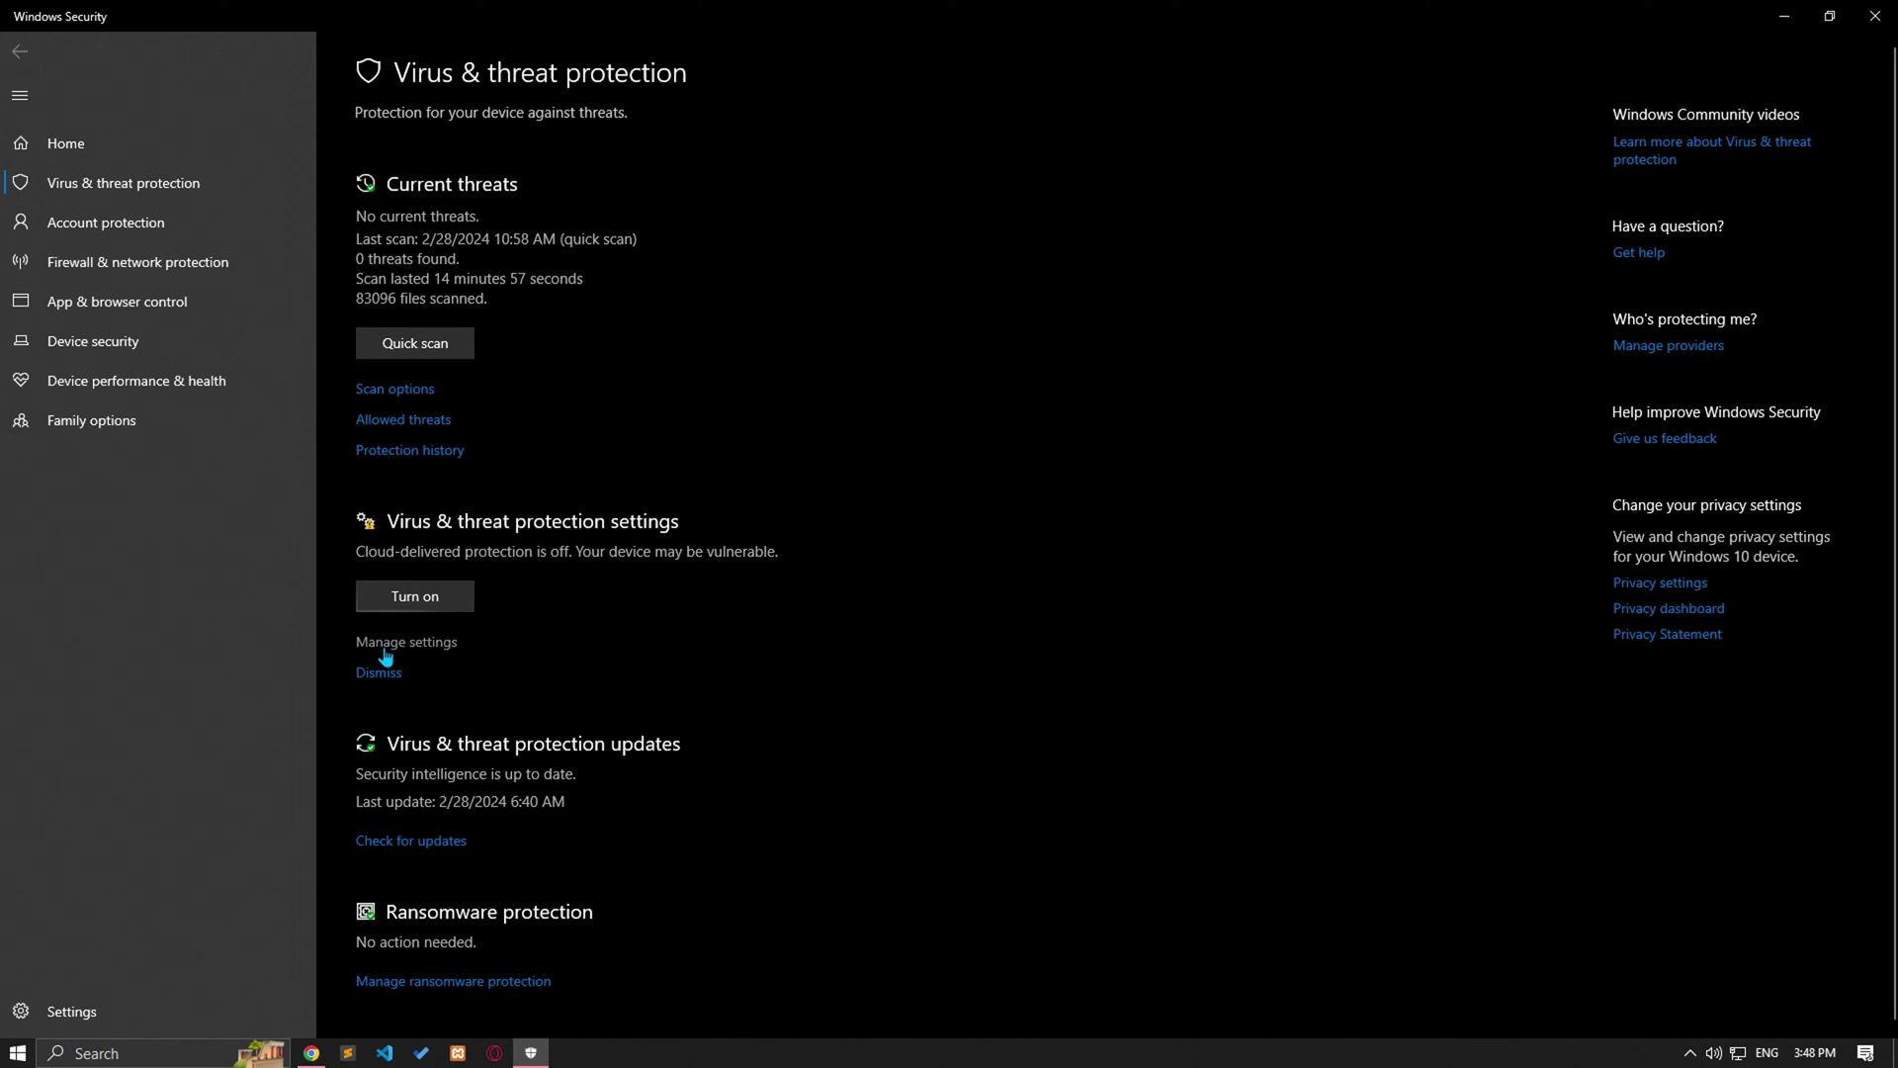
click(409, 644)
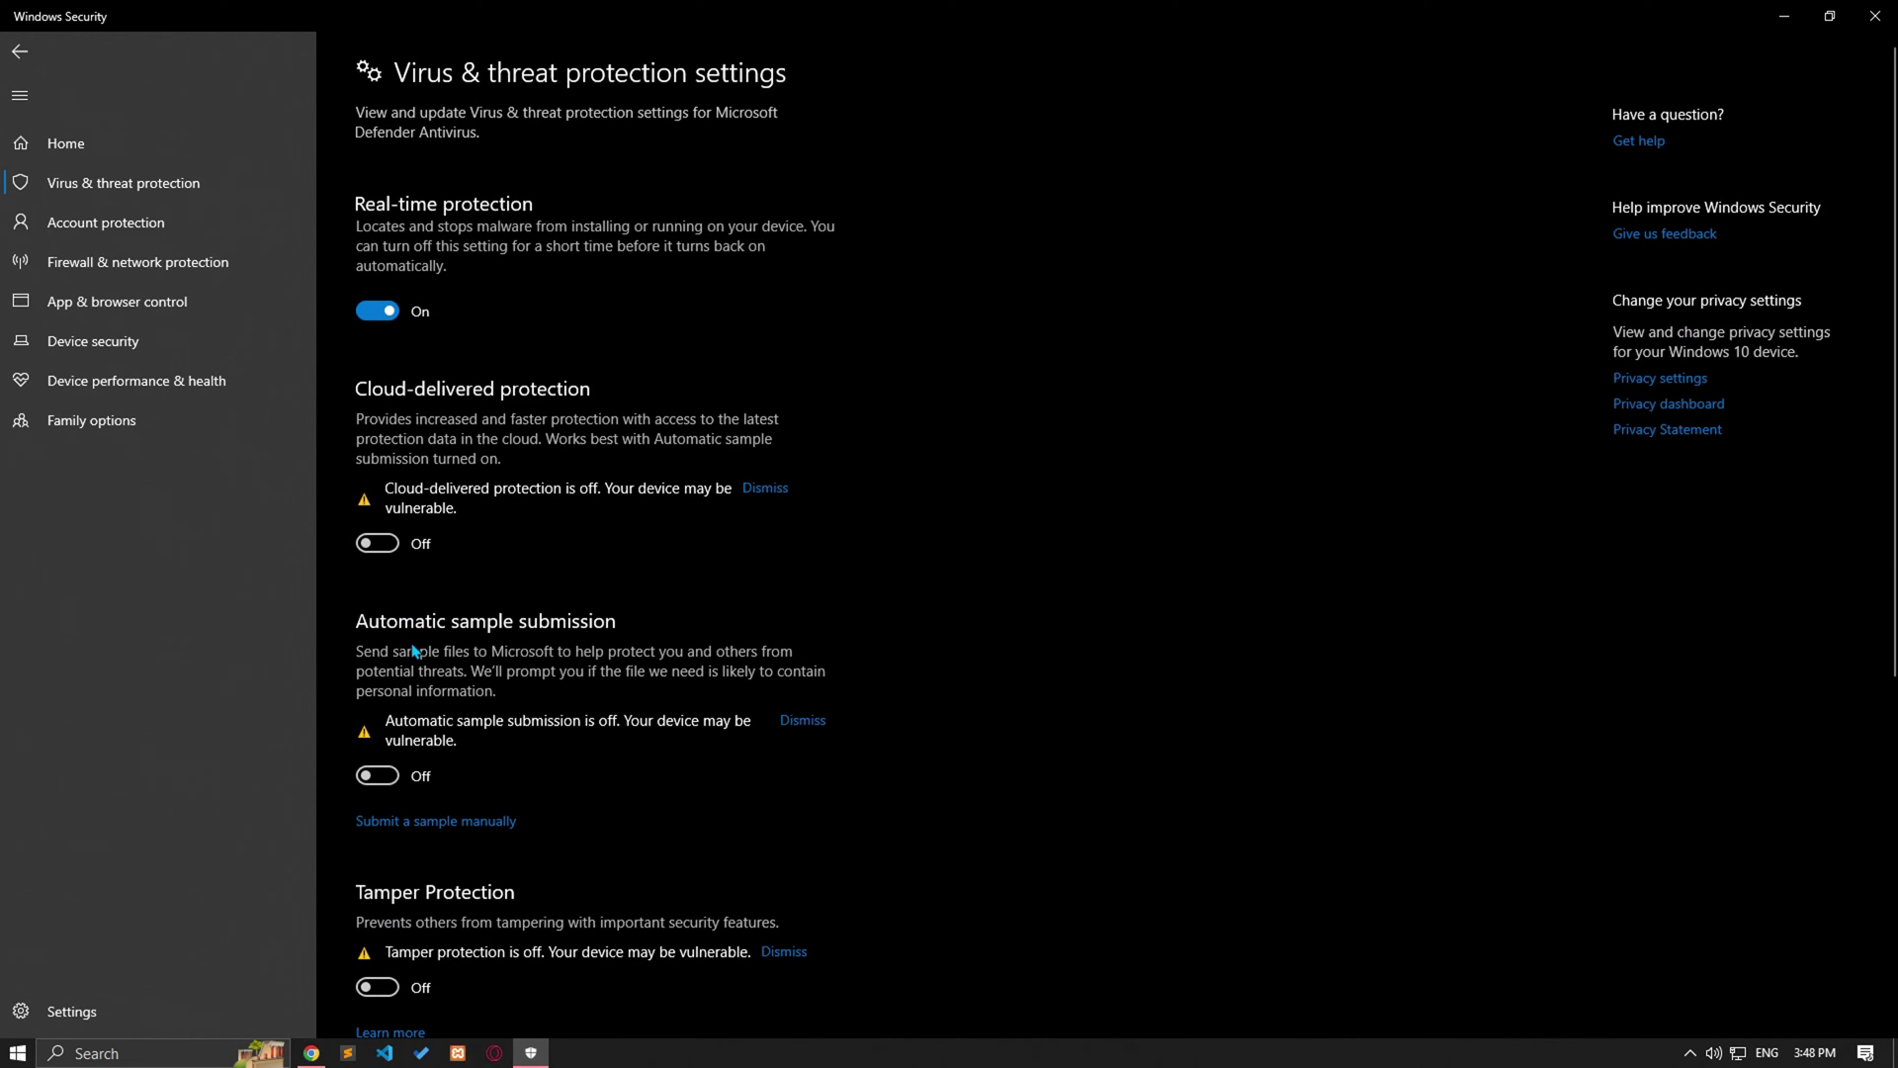
scroll(411, 650, down, 5)
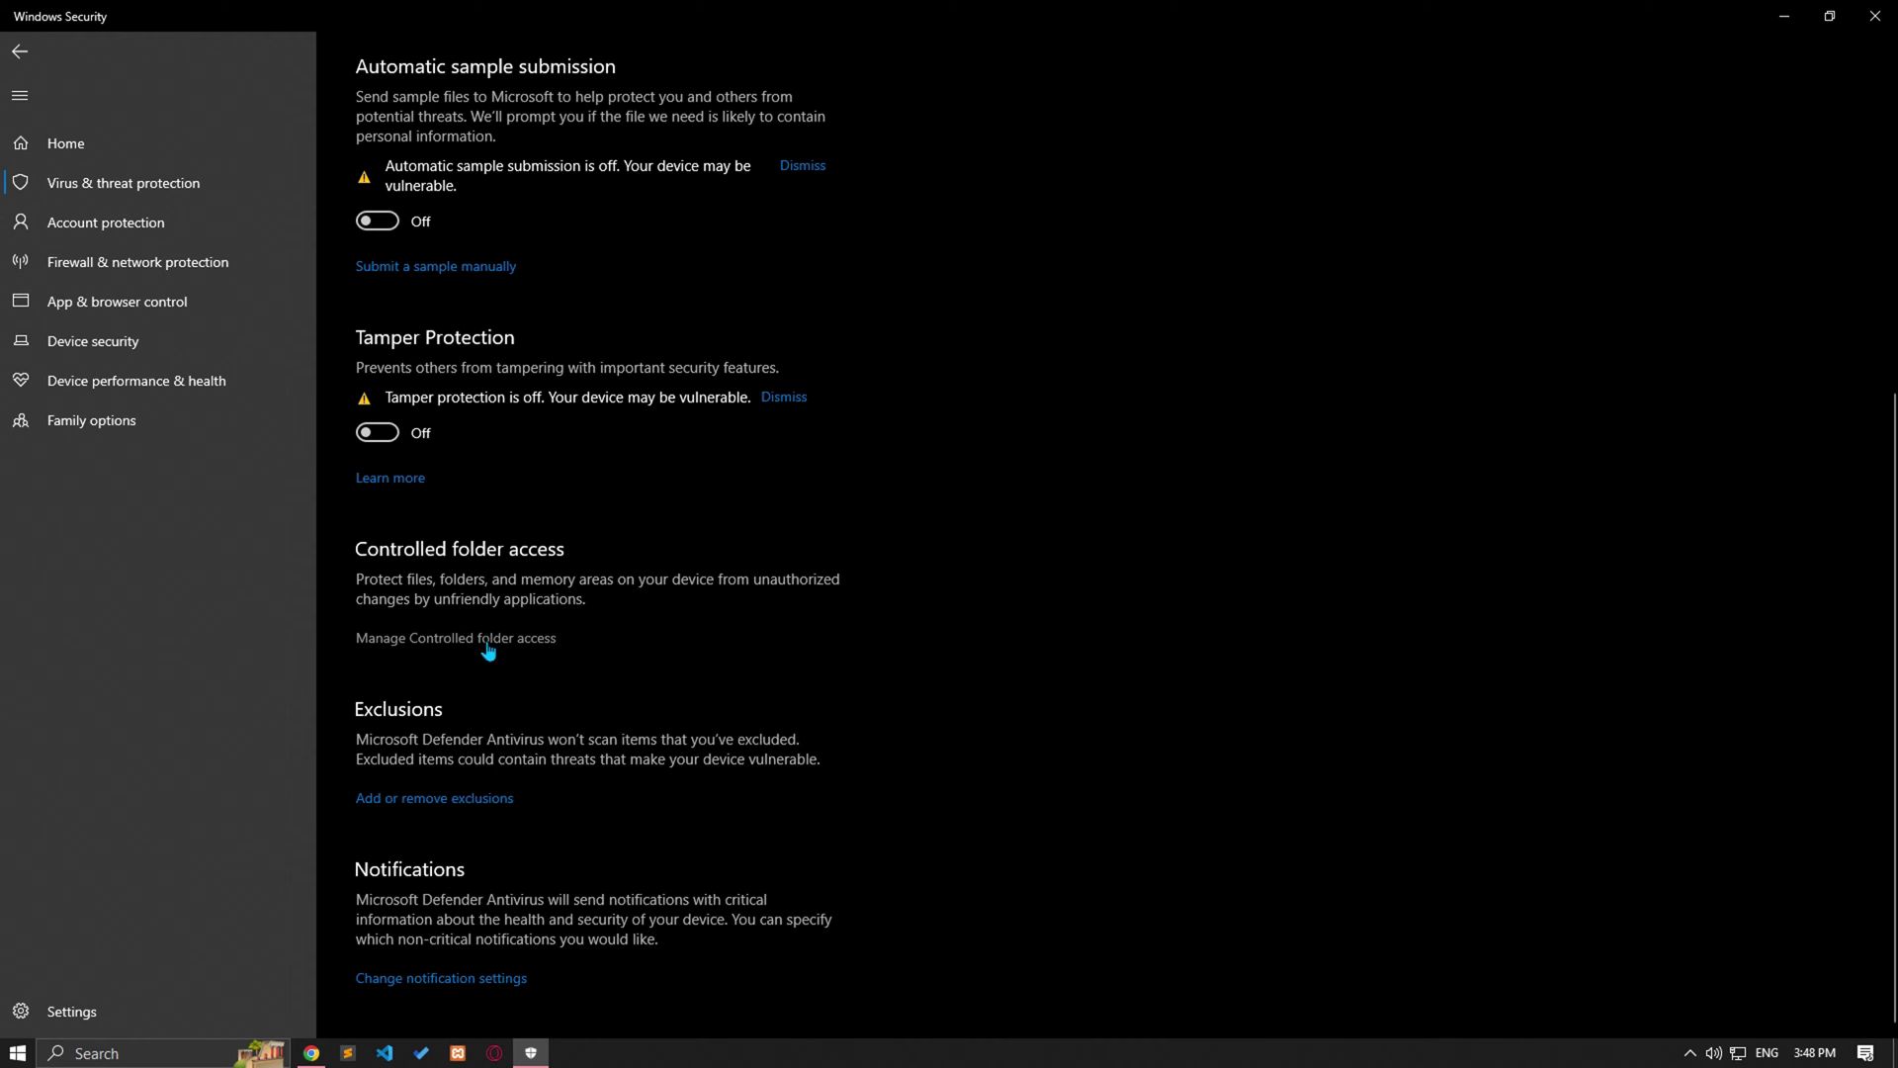
click(479, 643)
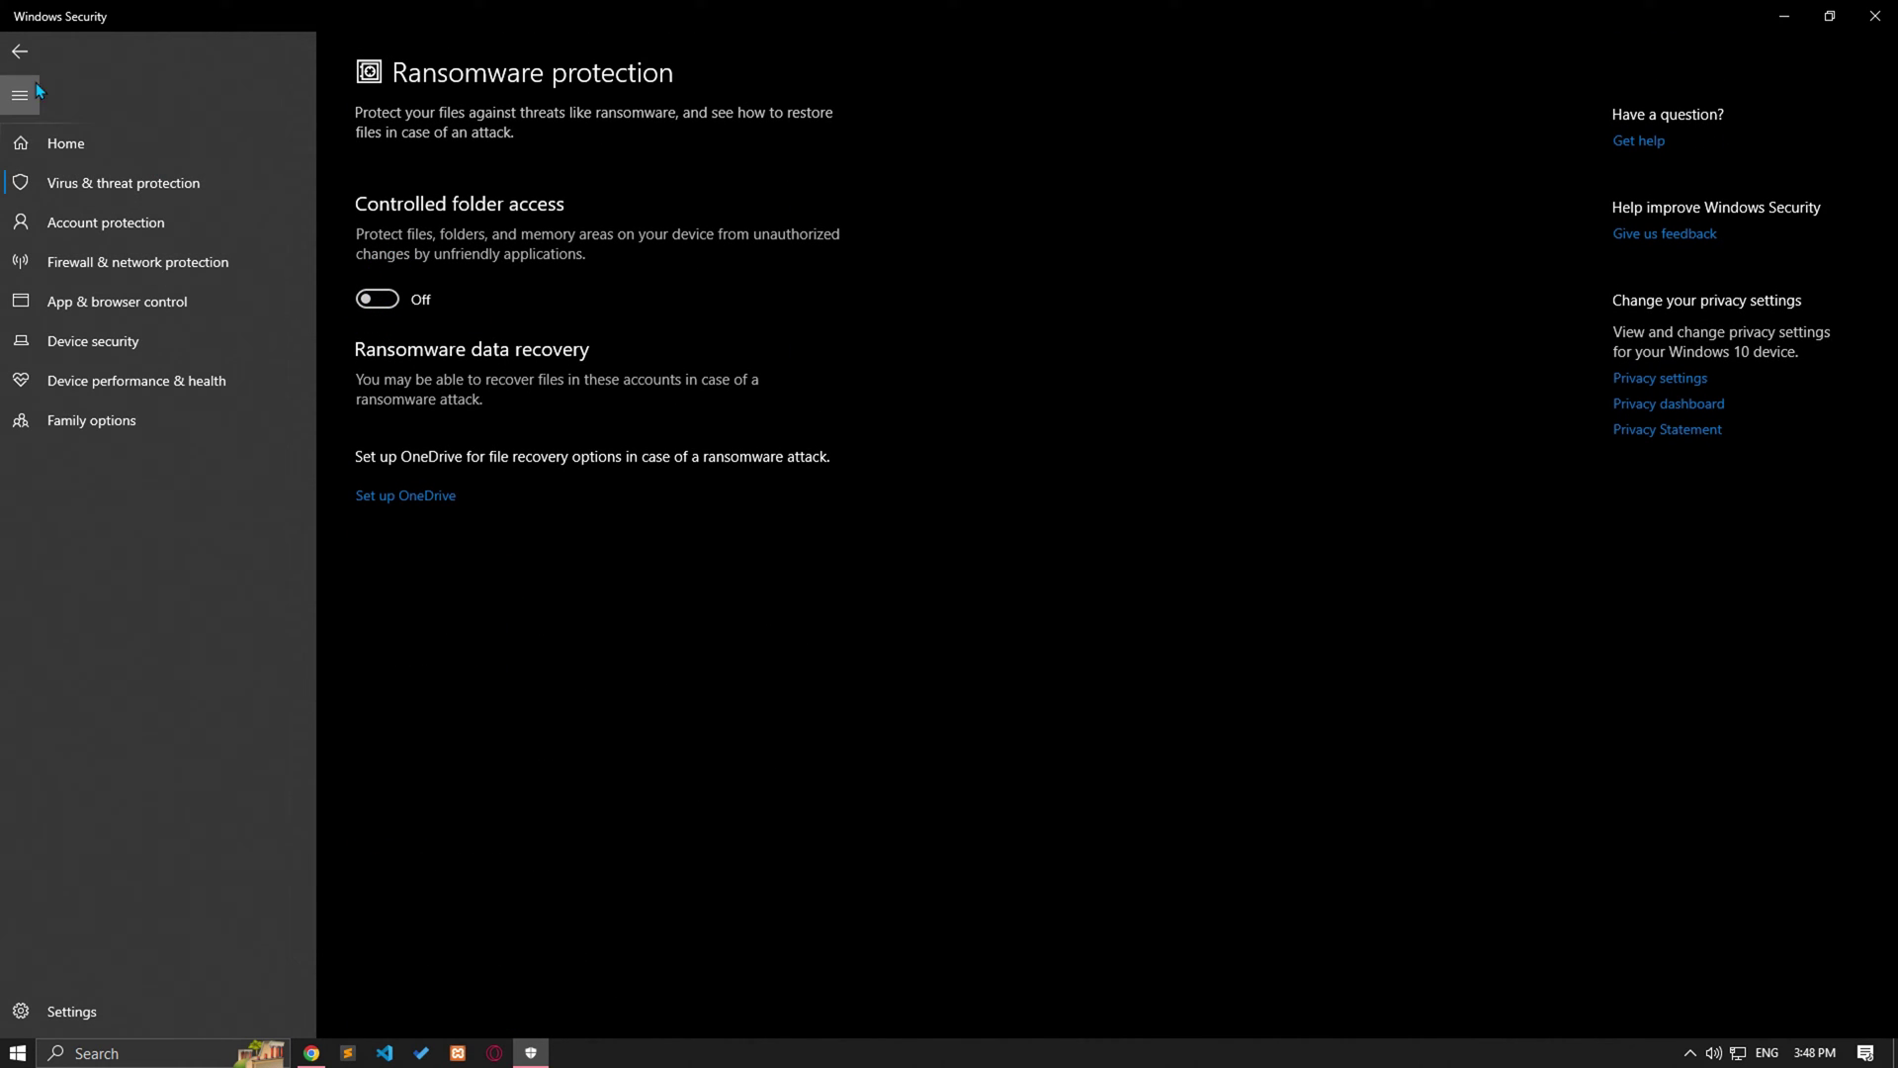
click(19, 50)
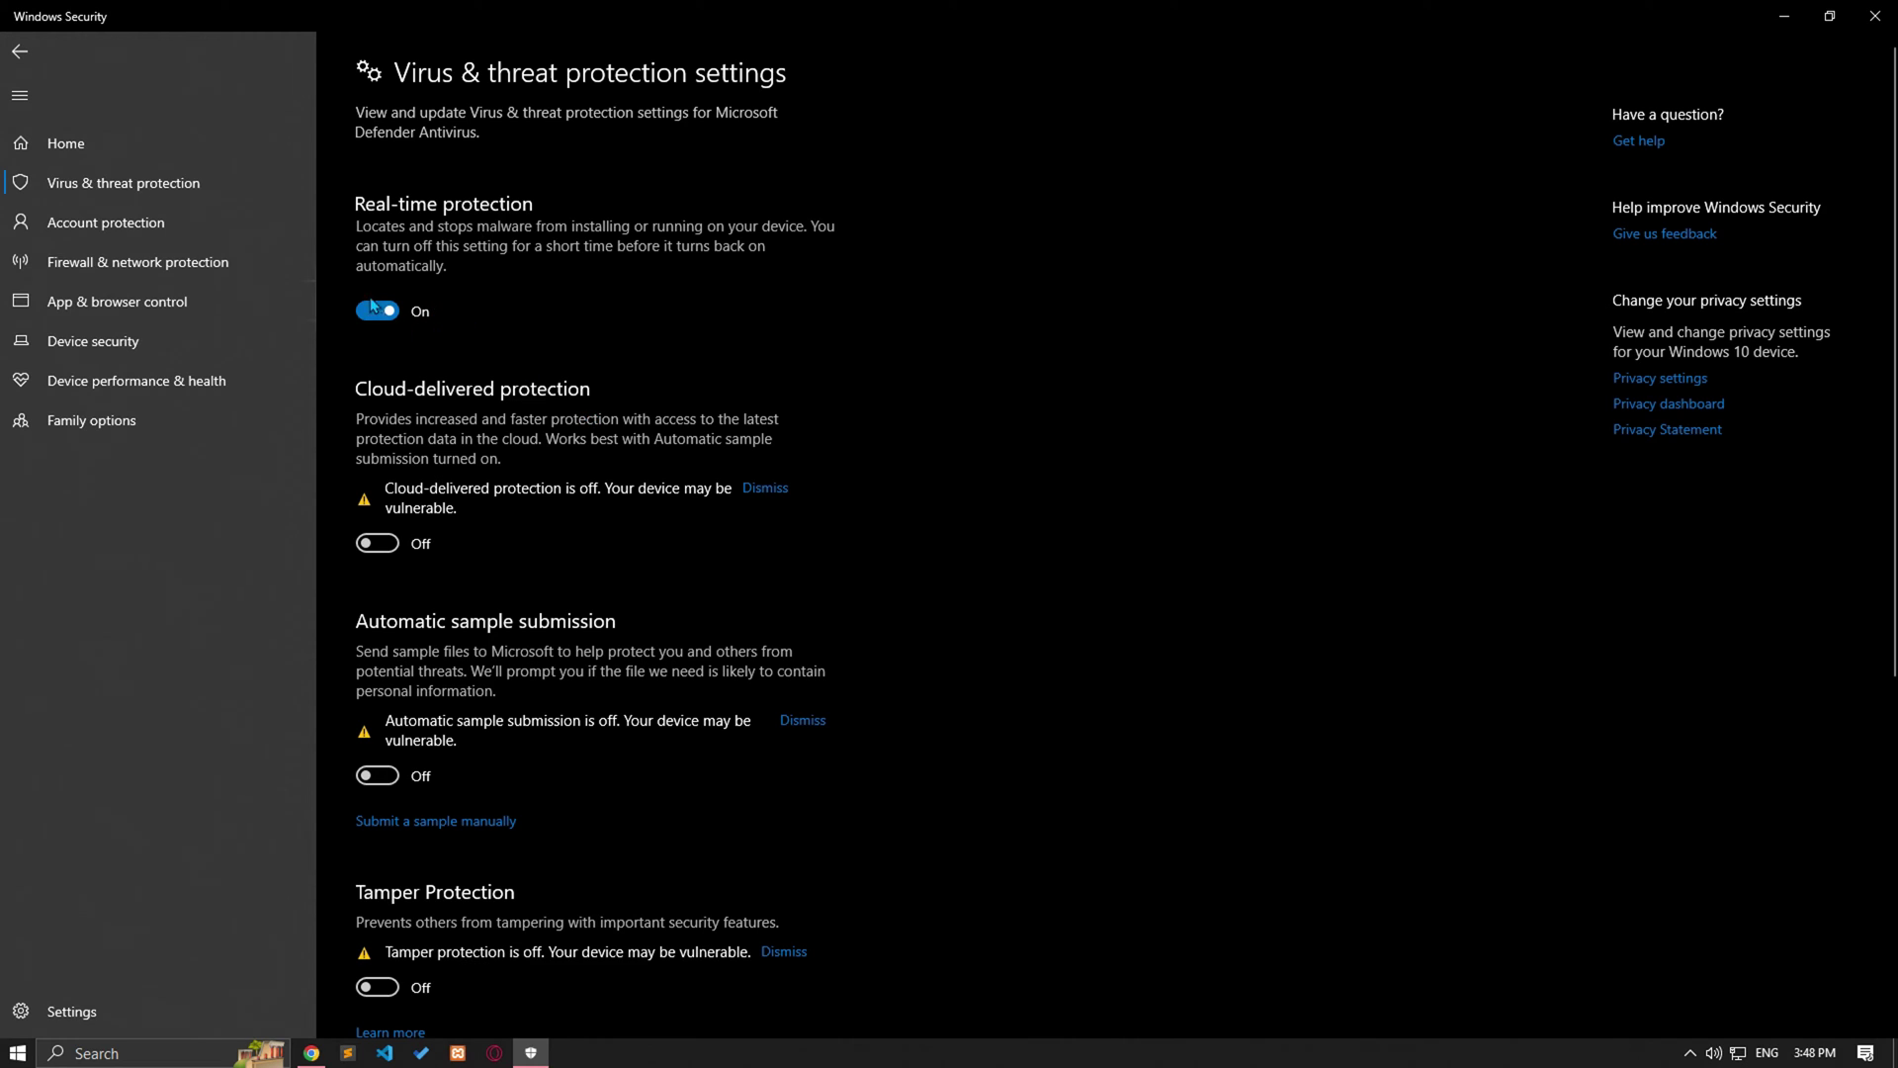
Turn Real-time protection off and begin adding an exclusion from the Exclusions page
click(398, 327)
scroll(399, 327, down, 5)
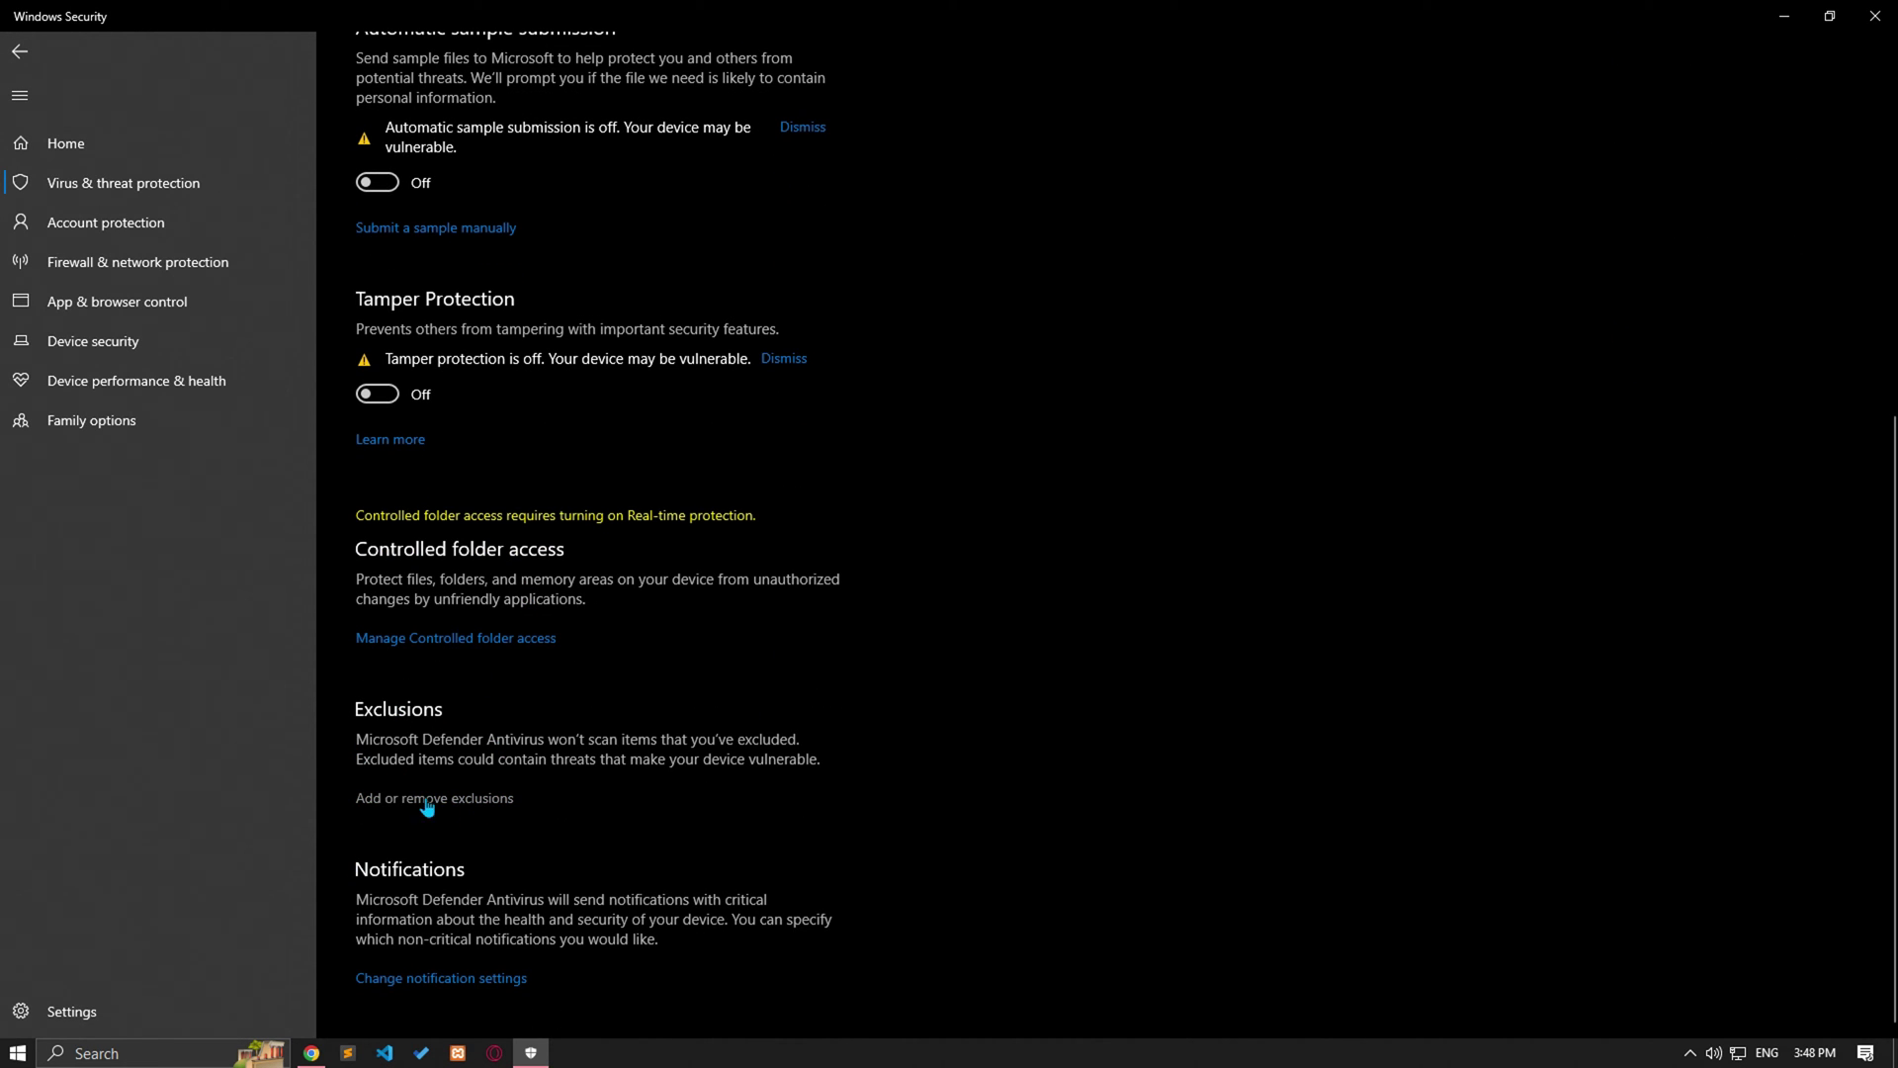
click(387, 801)
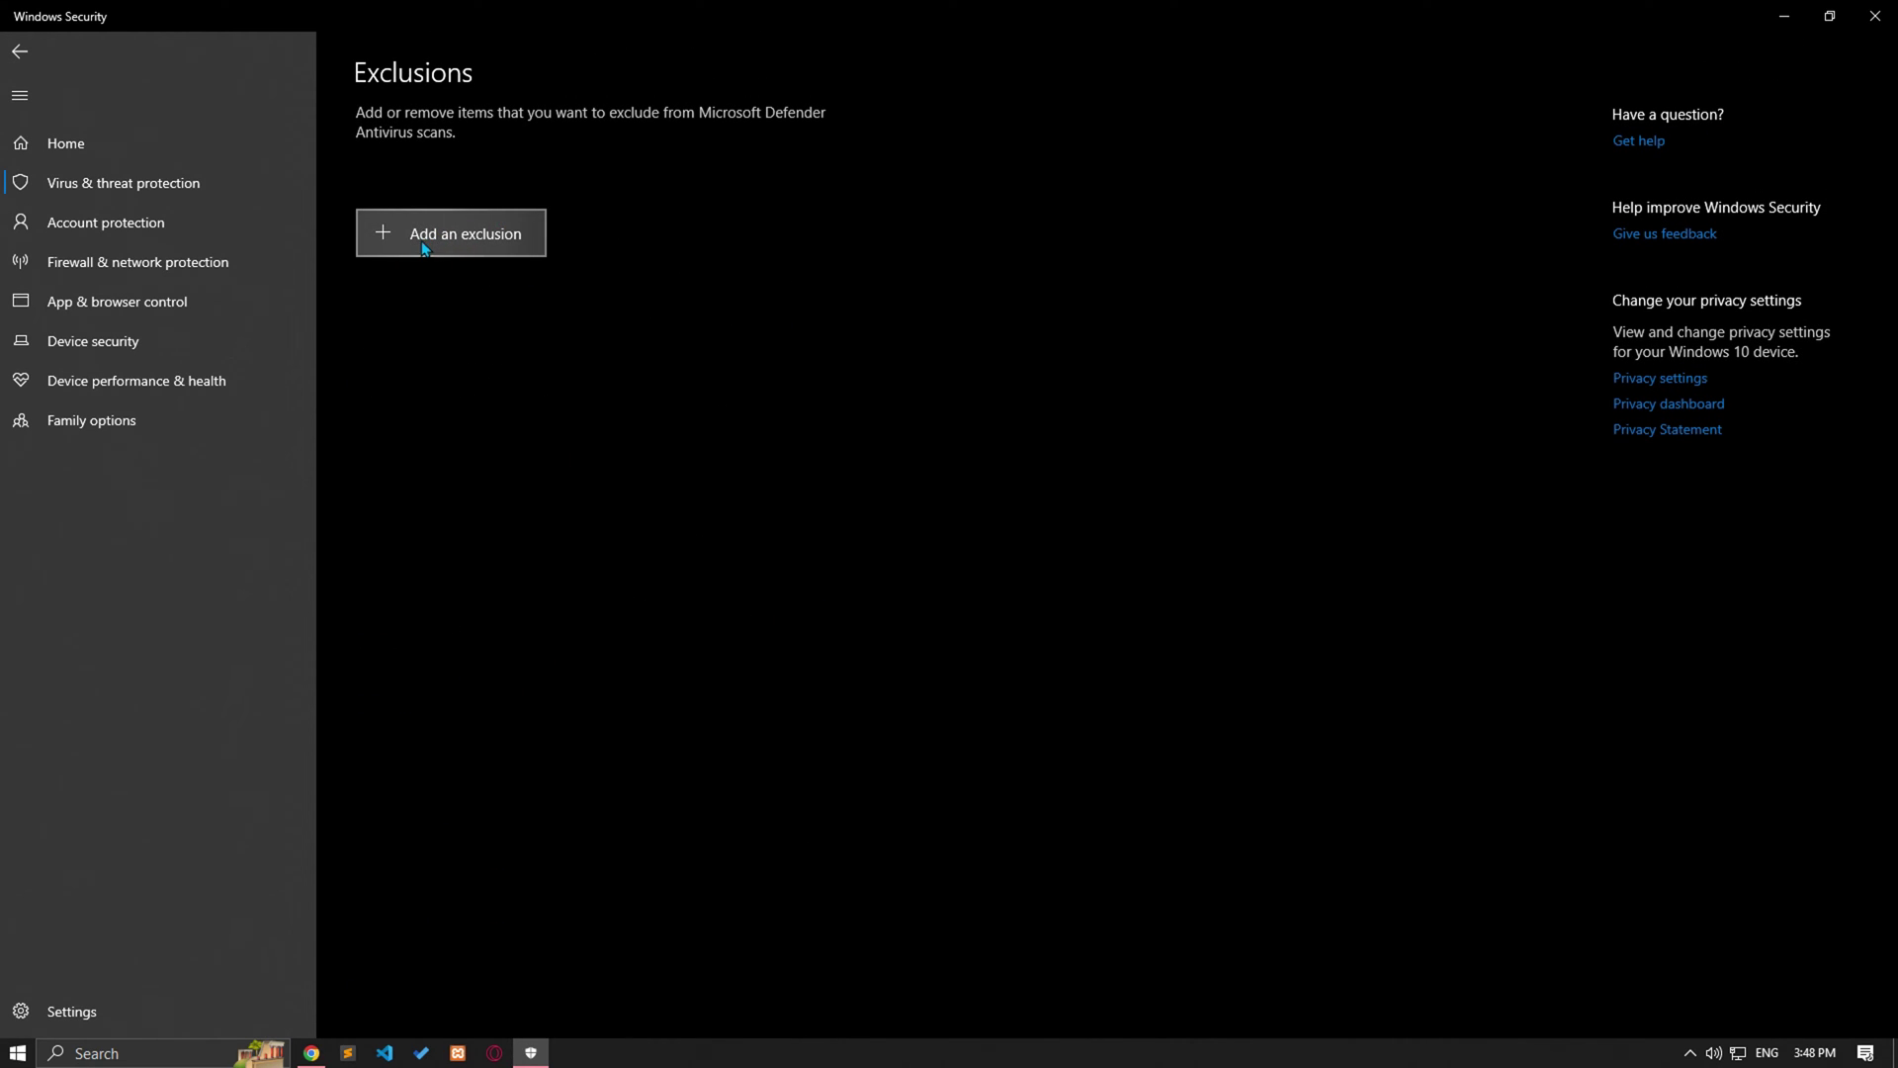
click(485, 241)
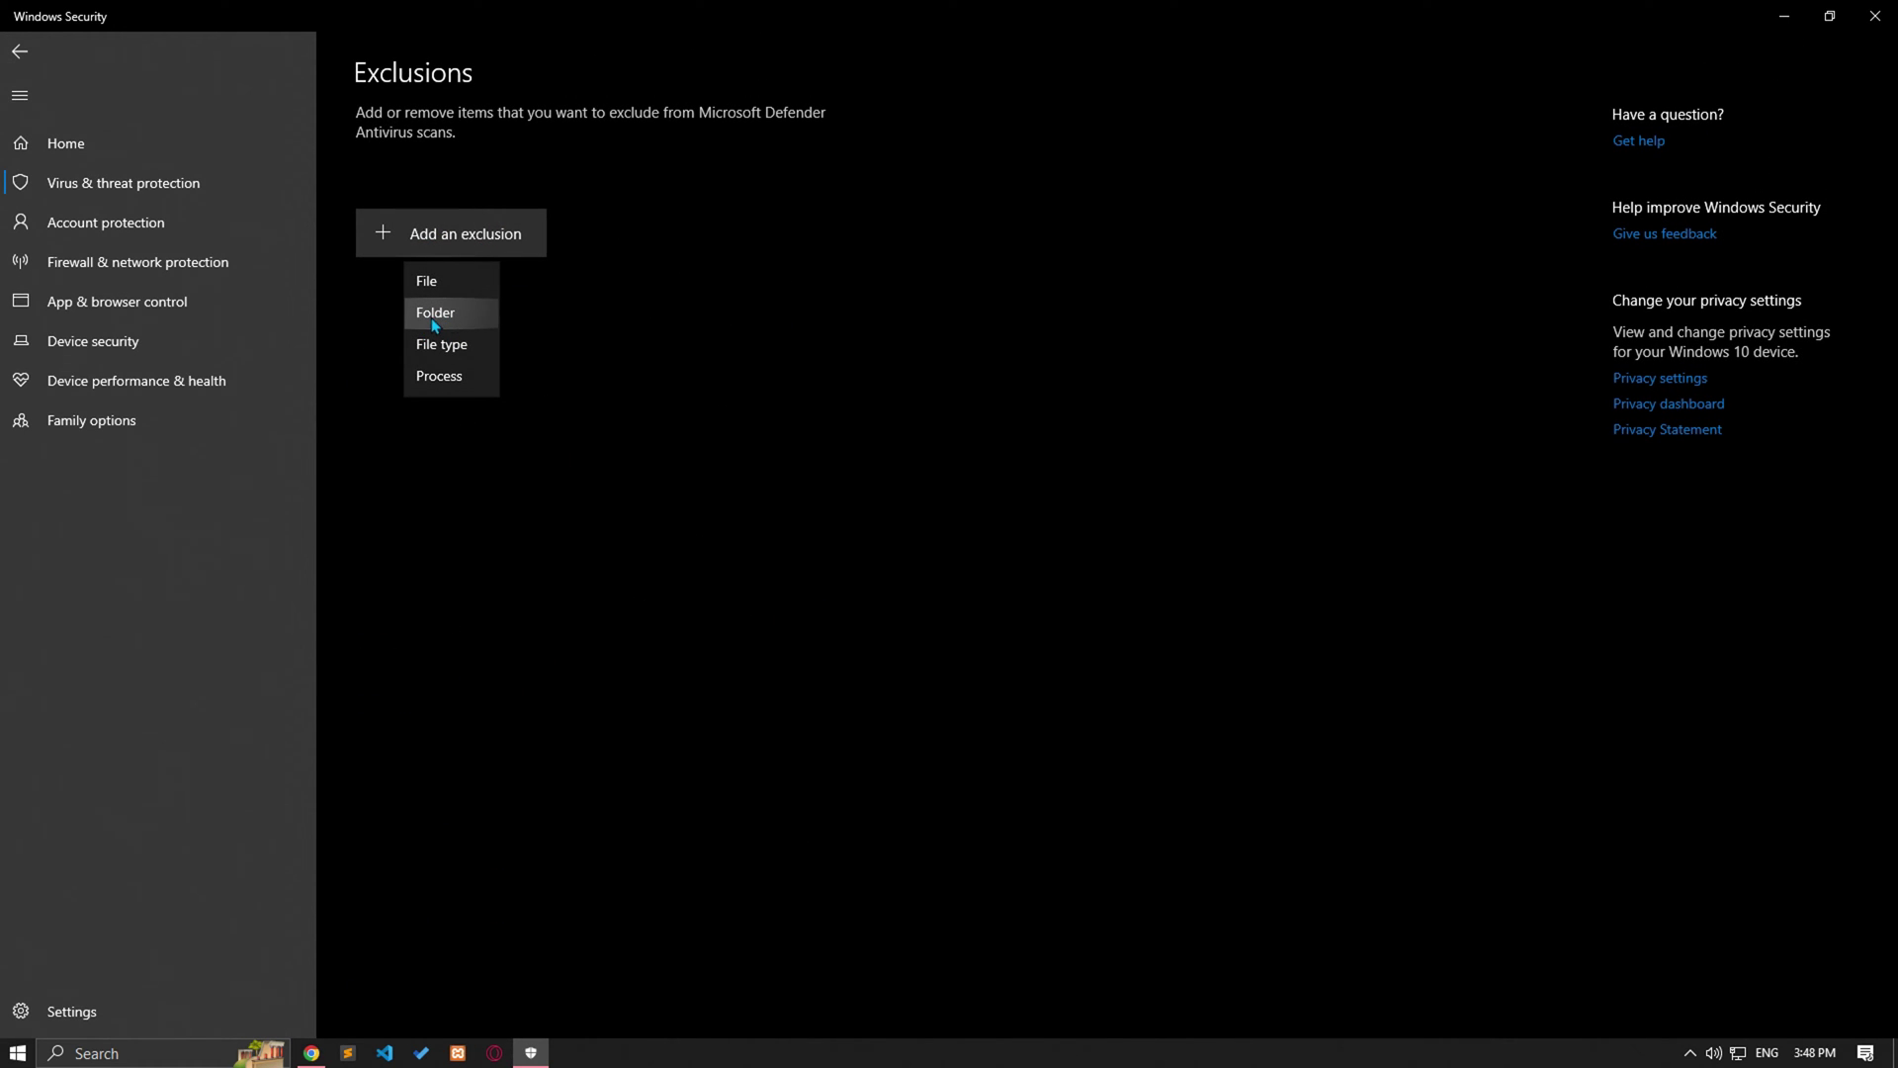
Exclude the AppData\Roaming\2K Sports folder from Microsoft Defender Antivirus scans
click(453, 322)
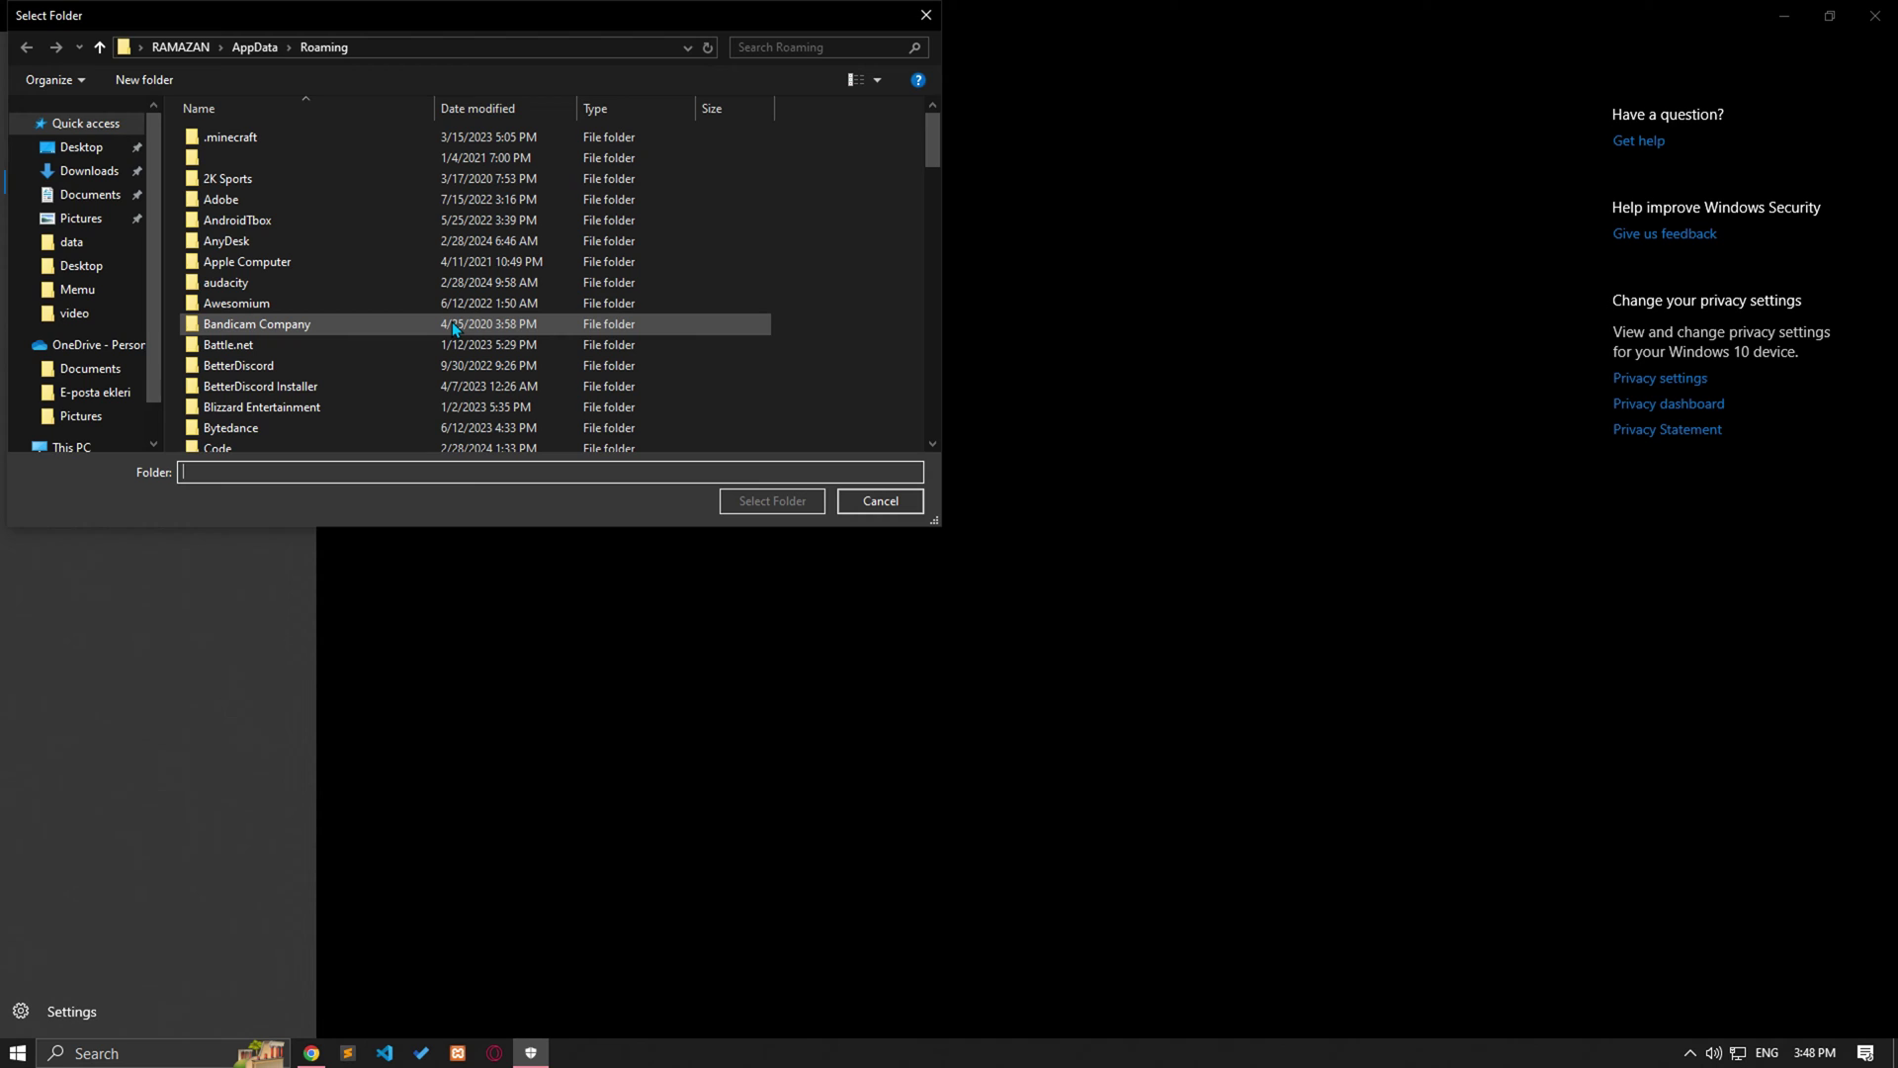
click(232, 194)
click(230, 181)
click(765, 506)
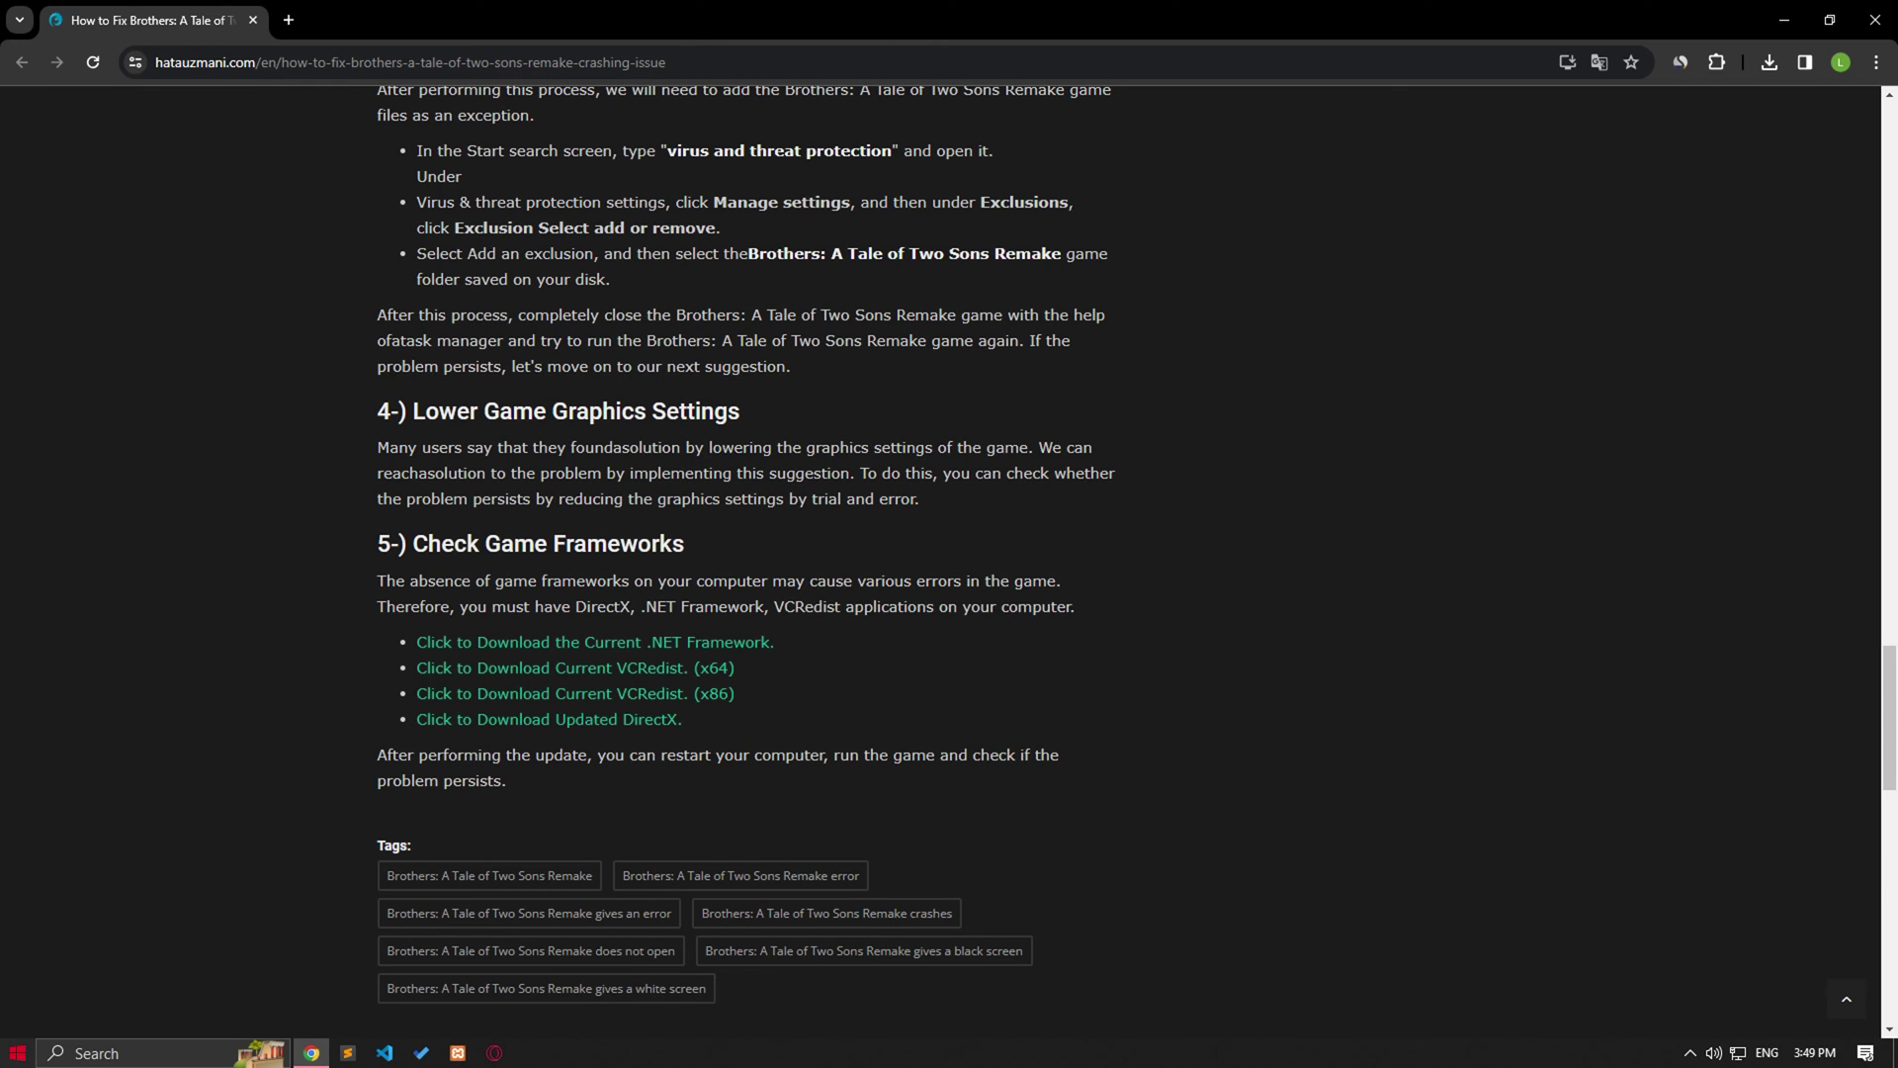
Bring up the Start menu's power options showing Restart, without restarting
click(17, 1053)
click(25, 1015)
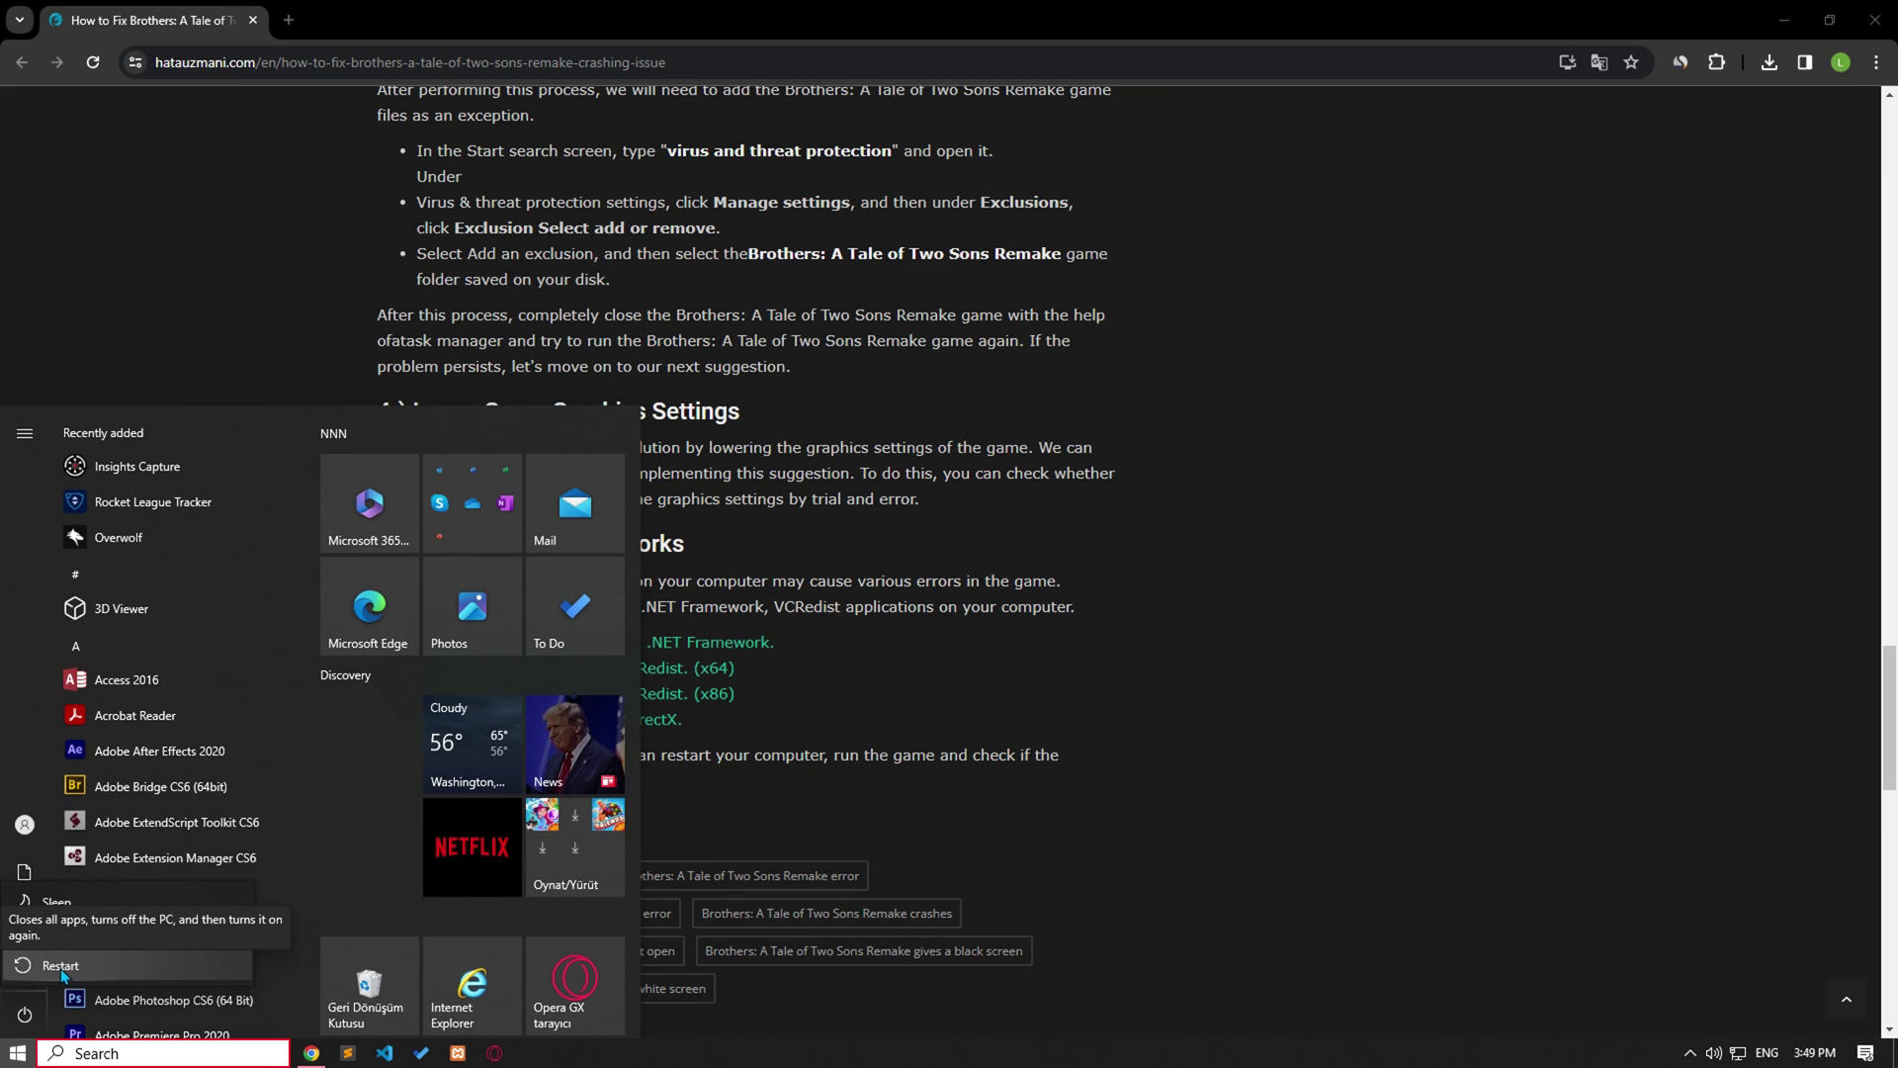